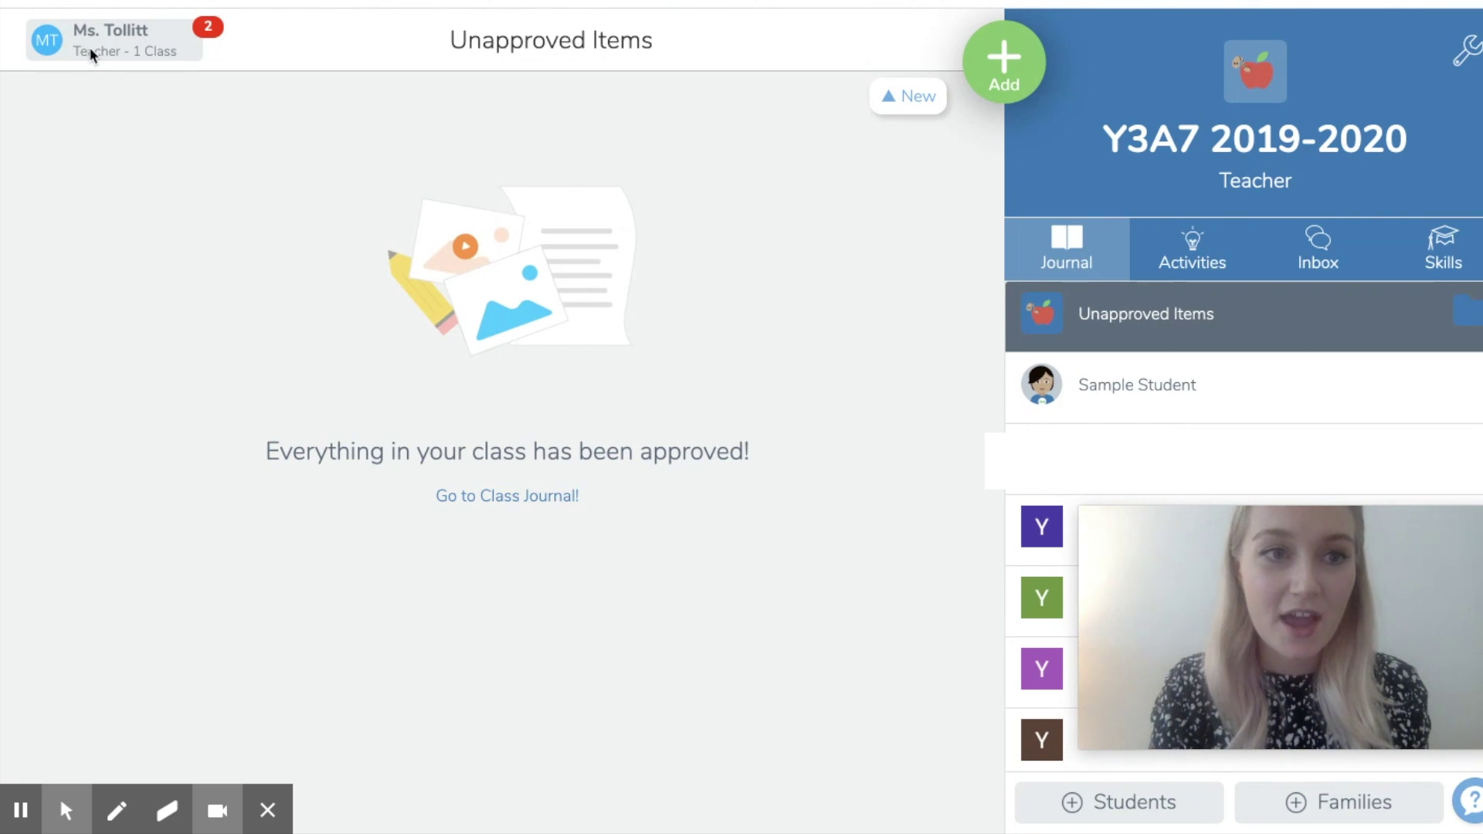
- Create a new class named "Example Class"
{"action": "left_click", "coordinate": [64, 39]}
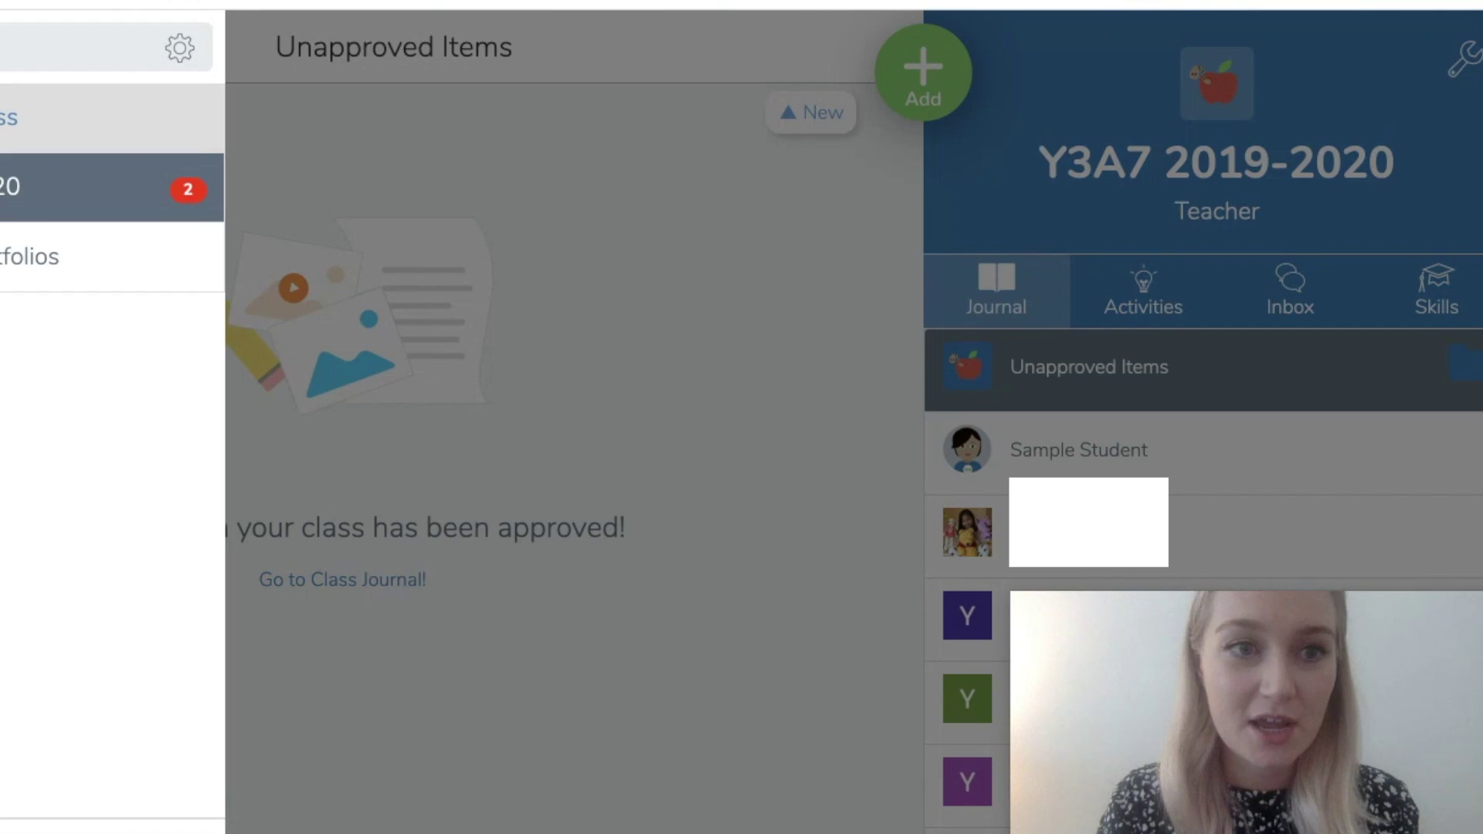
{"action": "left_click", "coordinate": [8, 118]}
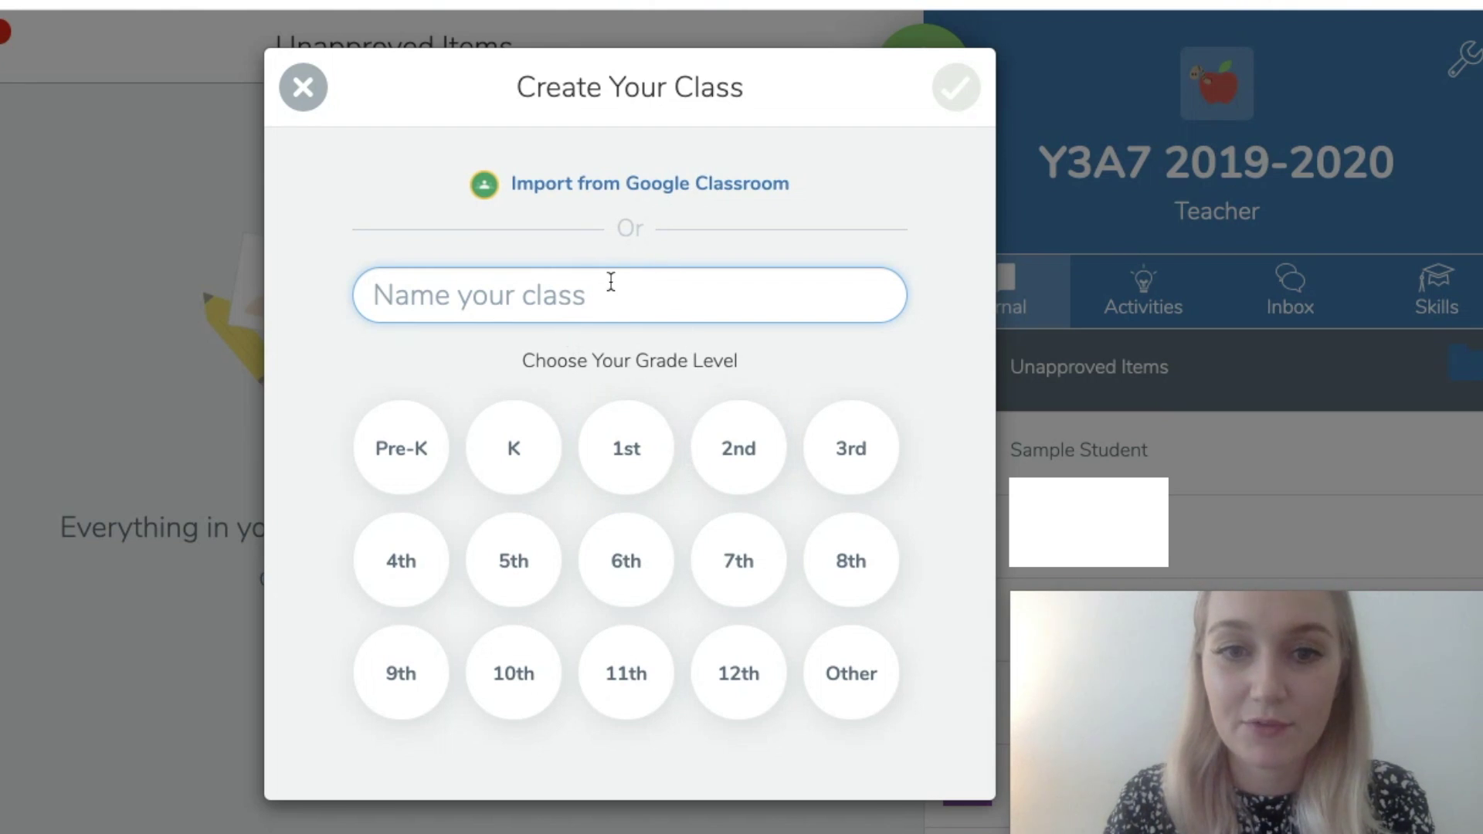
{"action": "type", "text": "Example"}
{"action": "key", "text": "BackSpace"}
{"action": "type", "text": "le Cl"}
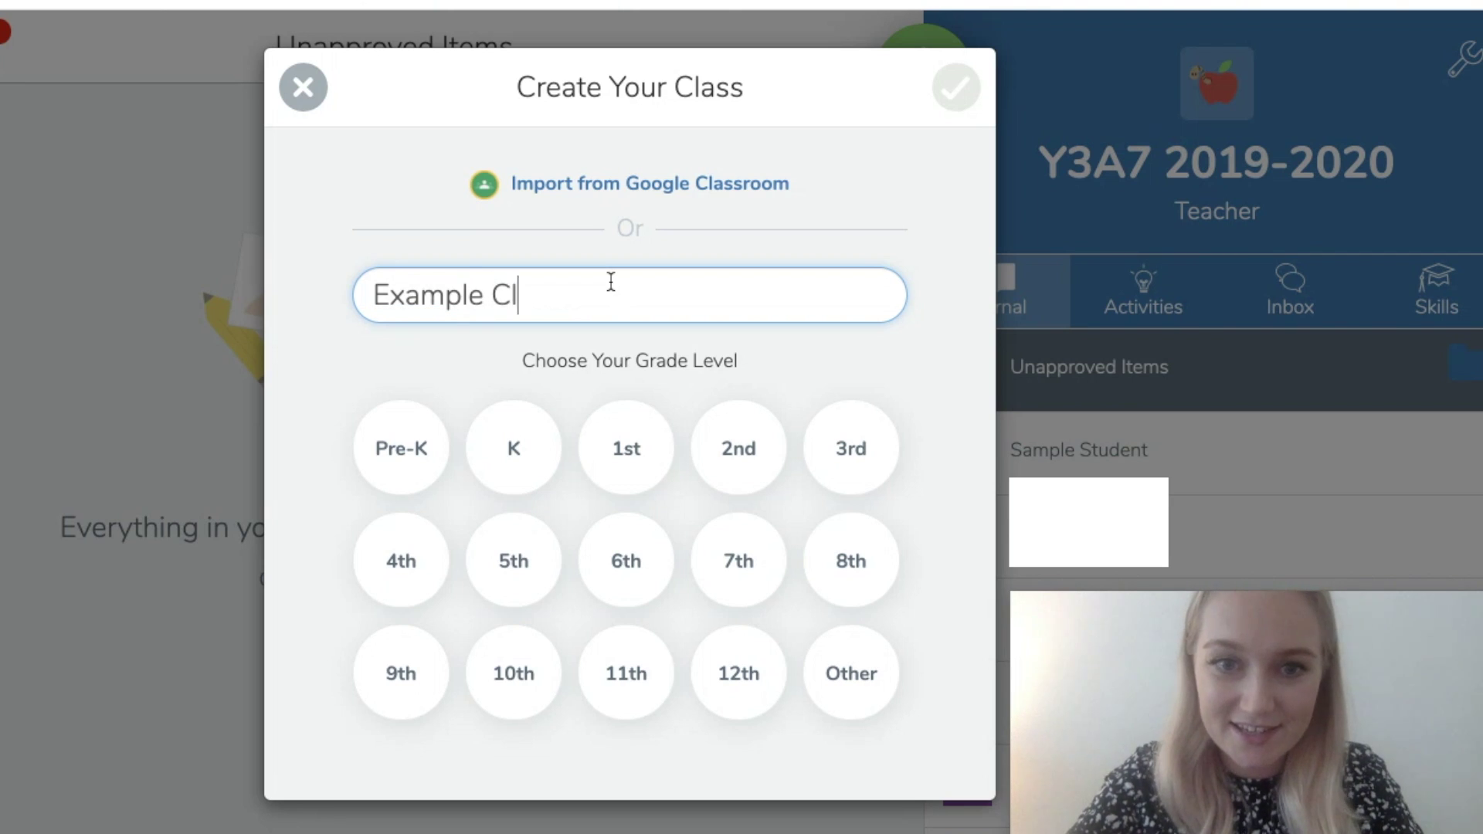
{"action": "type", "text": "ass"}
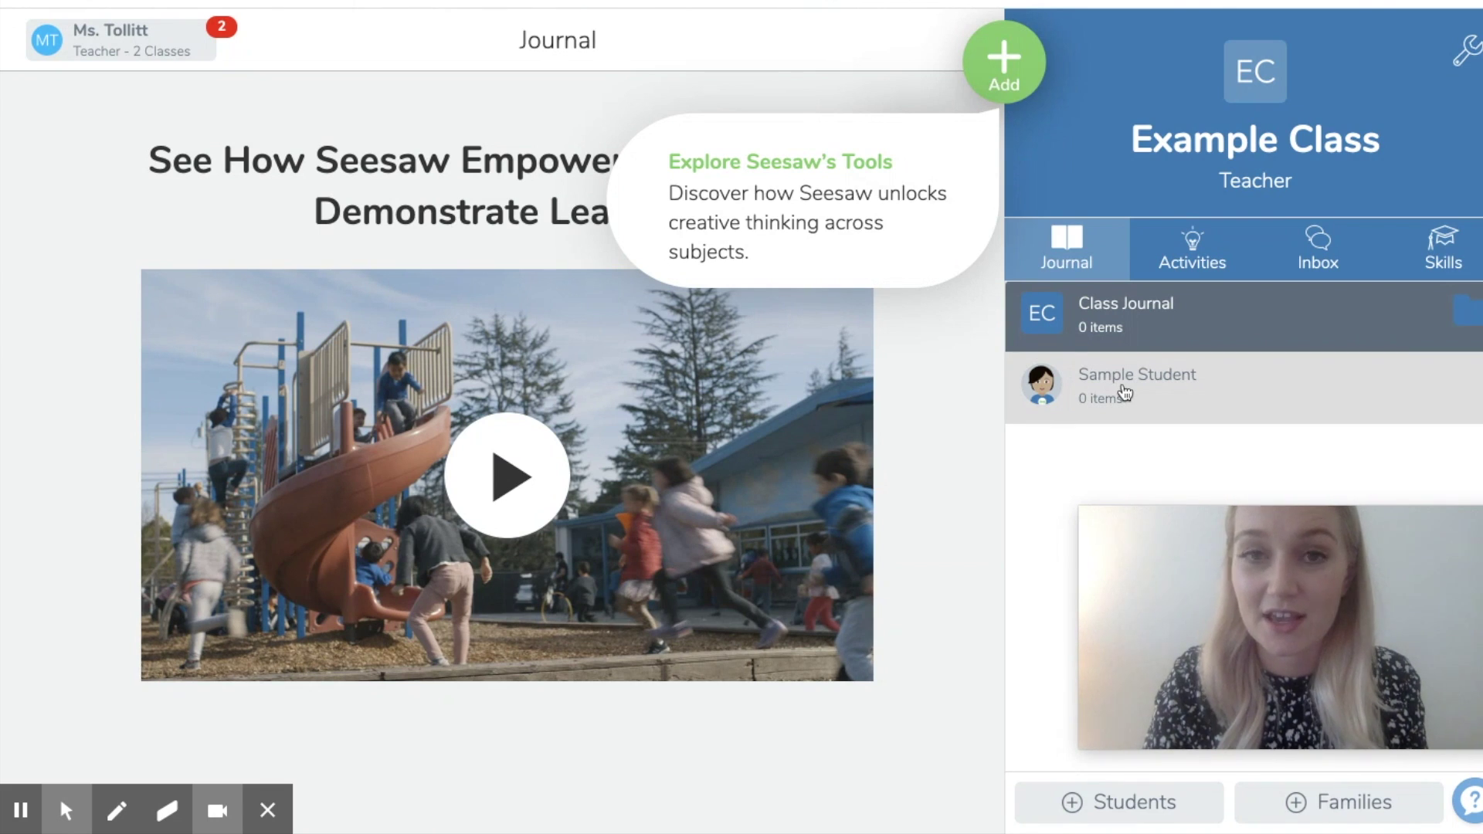
- Start assigning an activity and review the "Maths - Telling The Time" activity and its student template in My Library
{"action": "left_click", "coordinate": [974, 69]}
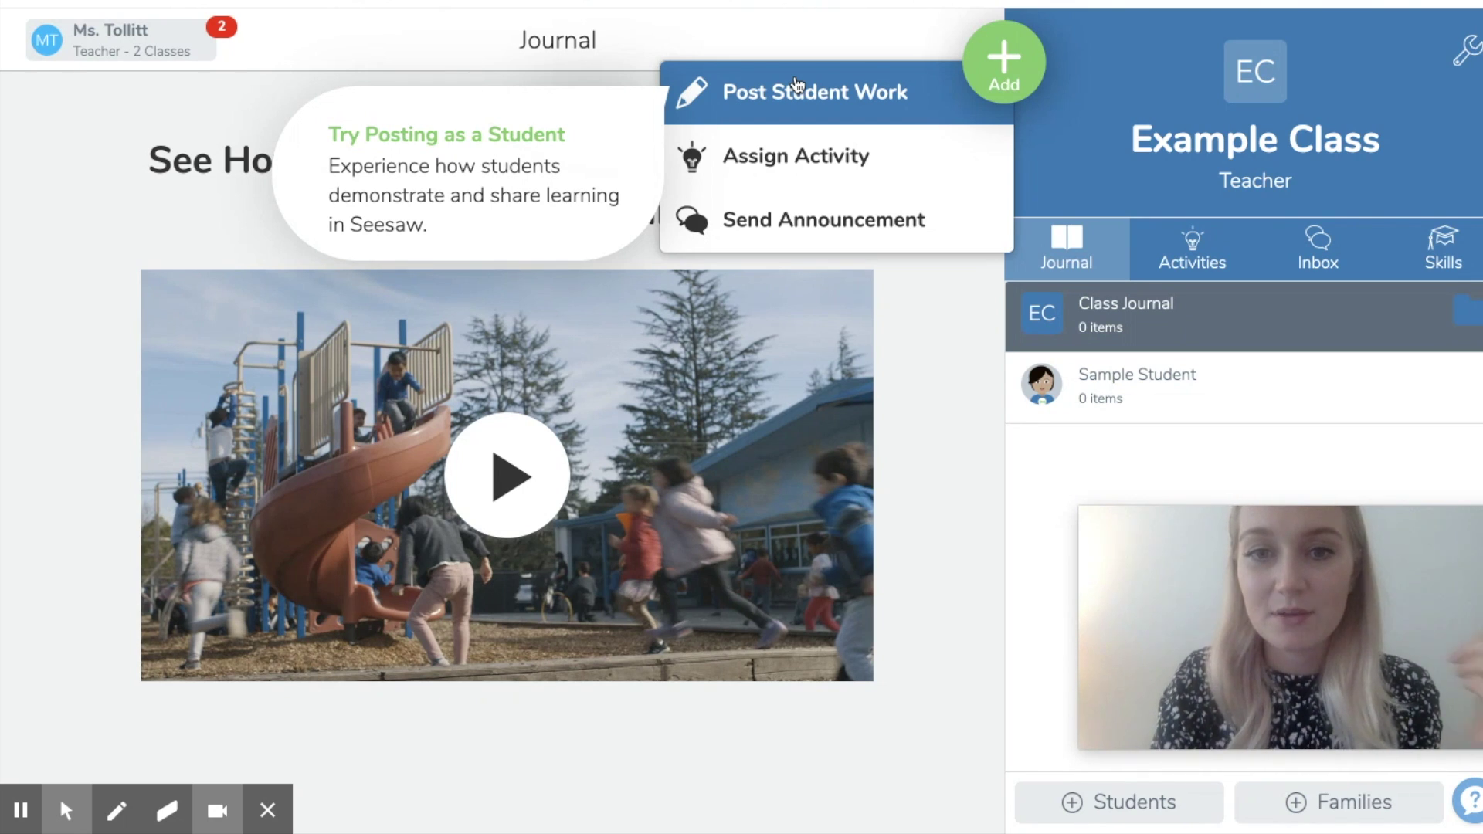
{"action": "left_click", "coordinate": [813, 171]}
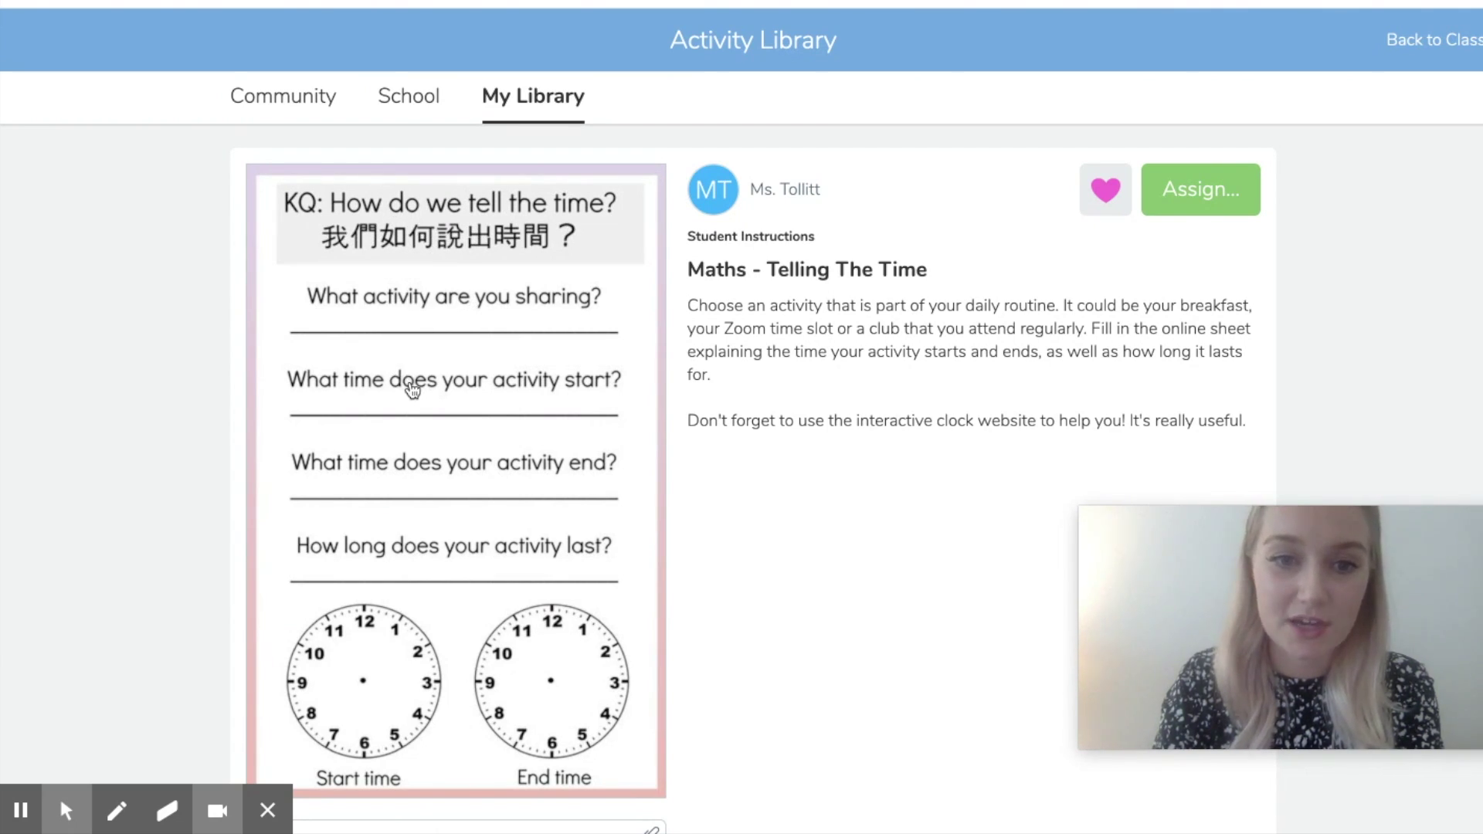
{"action": "scroll", "coordinate": [409, 388], "scroll_direction": "down", "scroll_amount": 3}
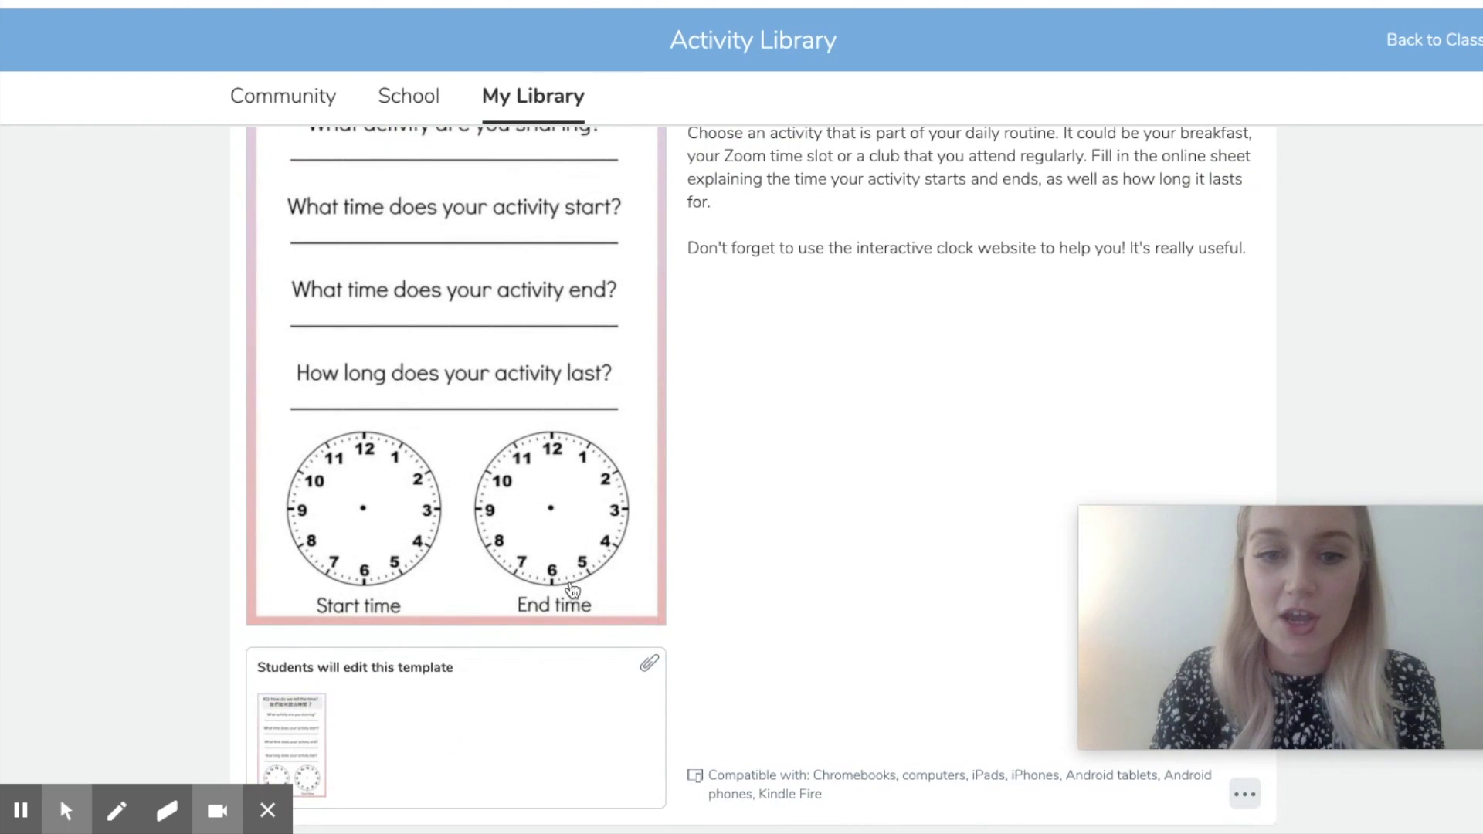
{"action": "scroll", "coordinate": [530, 375], "scroll_direction": "up", "scroll_amount": 3}
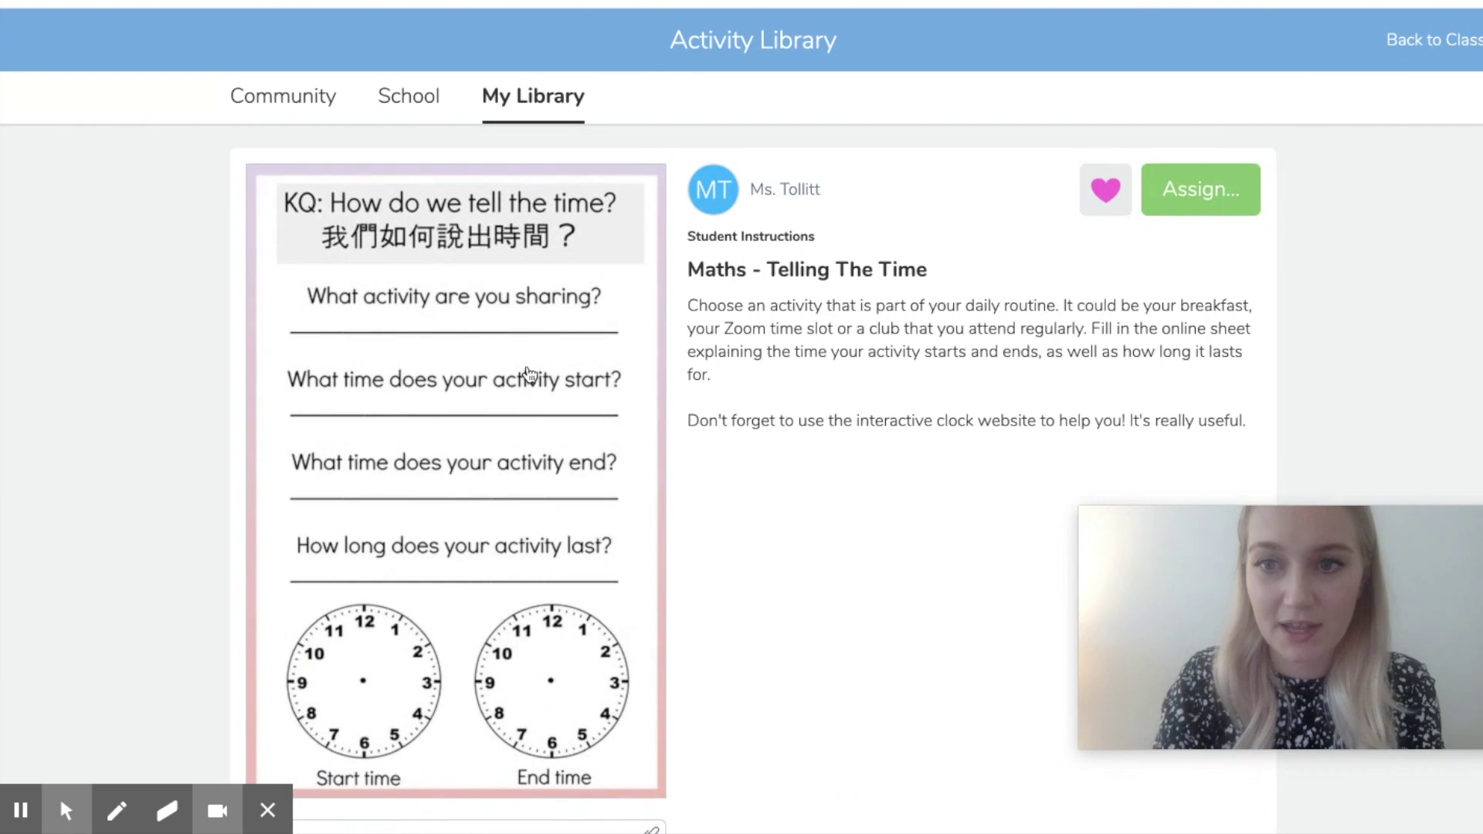
- Assign the "Maths - Telling The Time" activity to Example Class and view it in that class
{"action": "left_click", "coordinate": [1190, 187]}
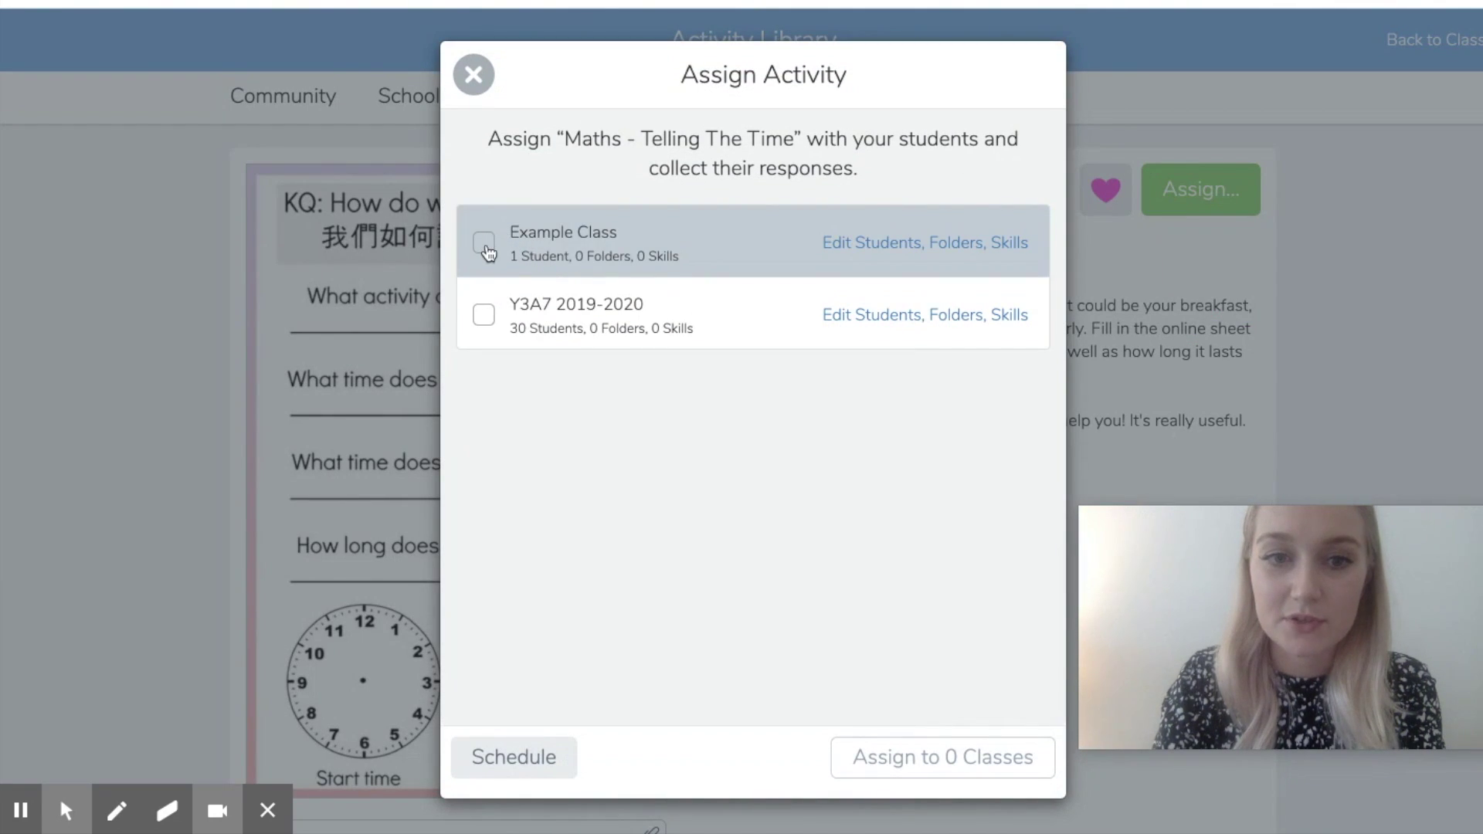
{"action": "left_click", "coordinate": [484, 244]}
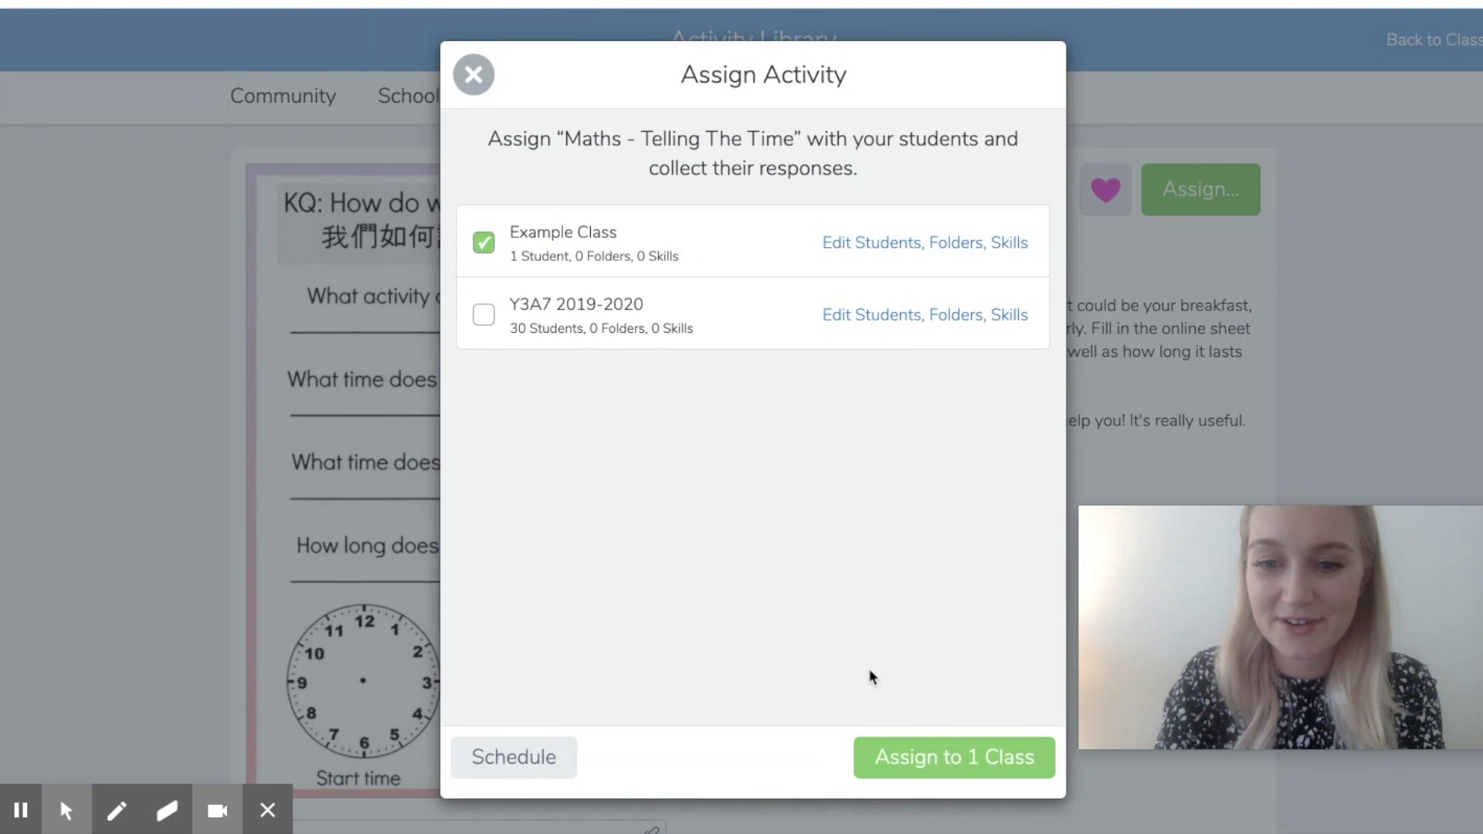
{"action": "left_click", "coordinate": [897, 752]}
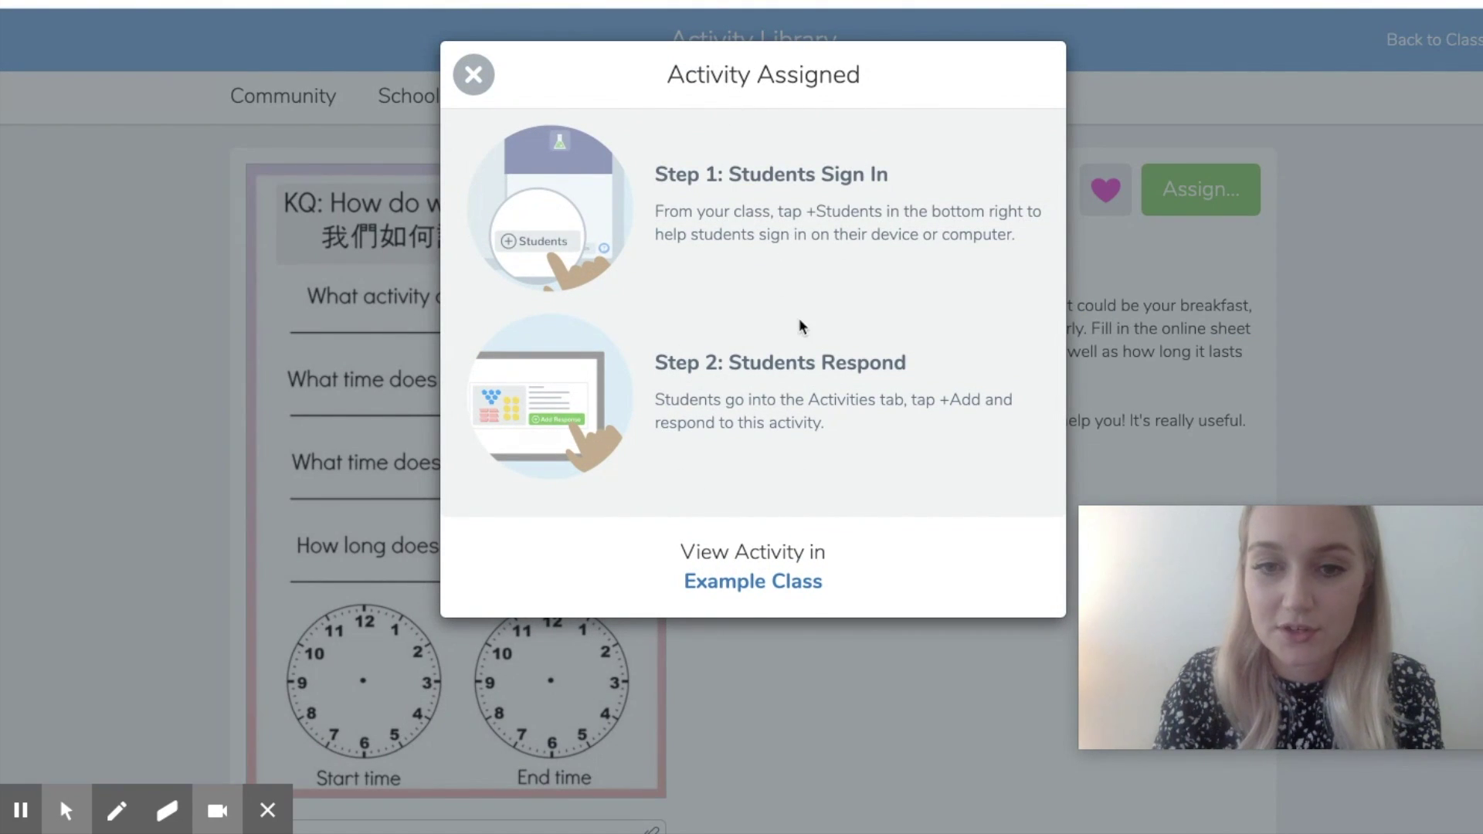
{"action": "left_click", "coordinate": [763, 588]}
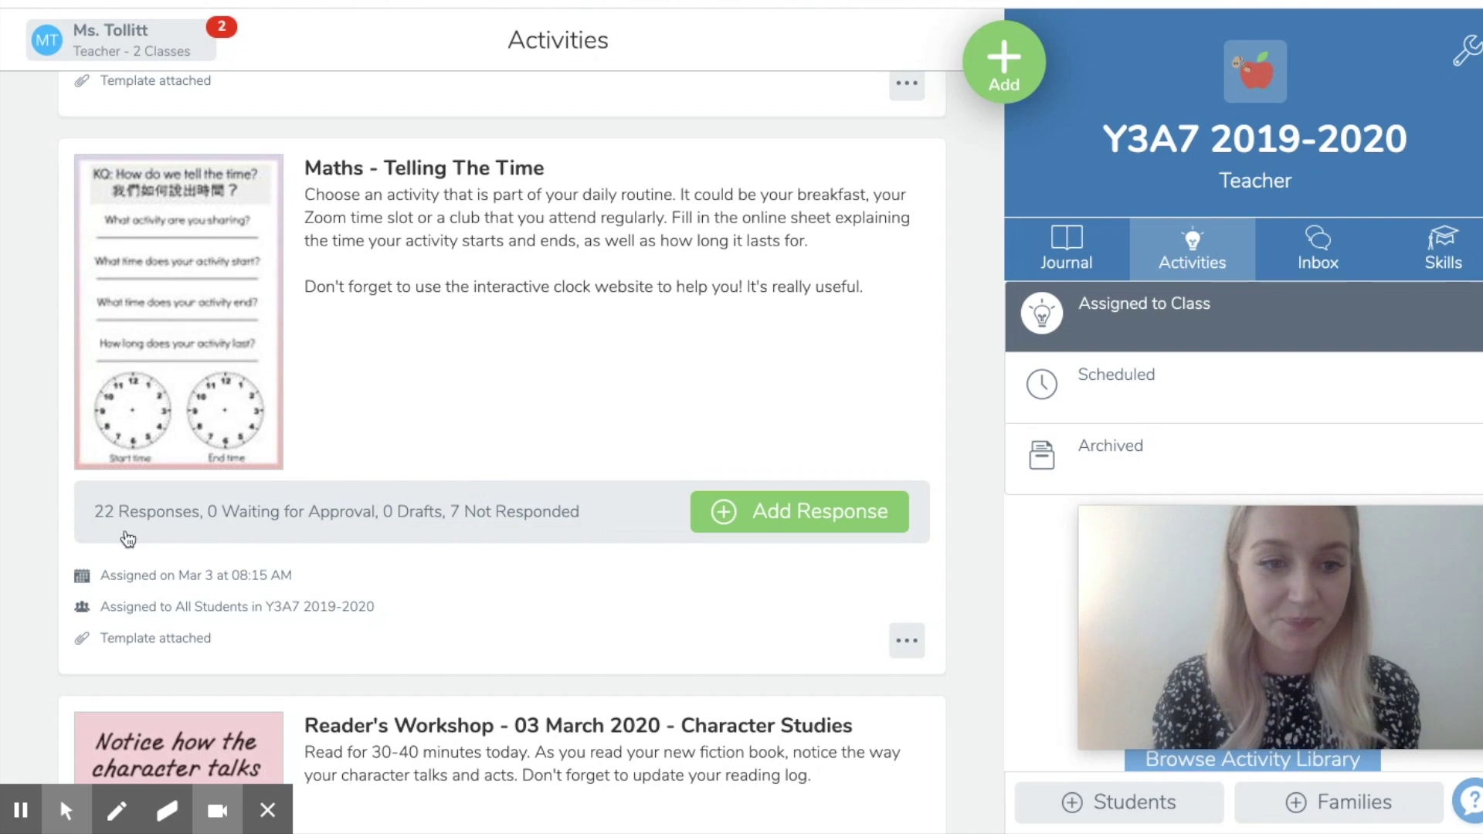
- Examine student responses to "Maths - Telling The Time" and "Editing Work - Writing Workshop" in the Y3A7 2019-2020 class
{"action": "left_click", "coordinate": [94, 715]}
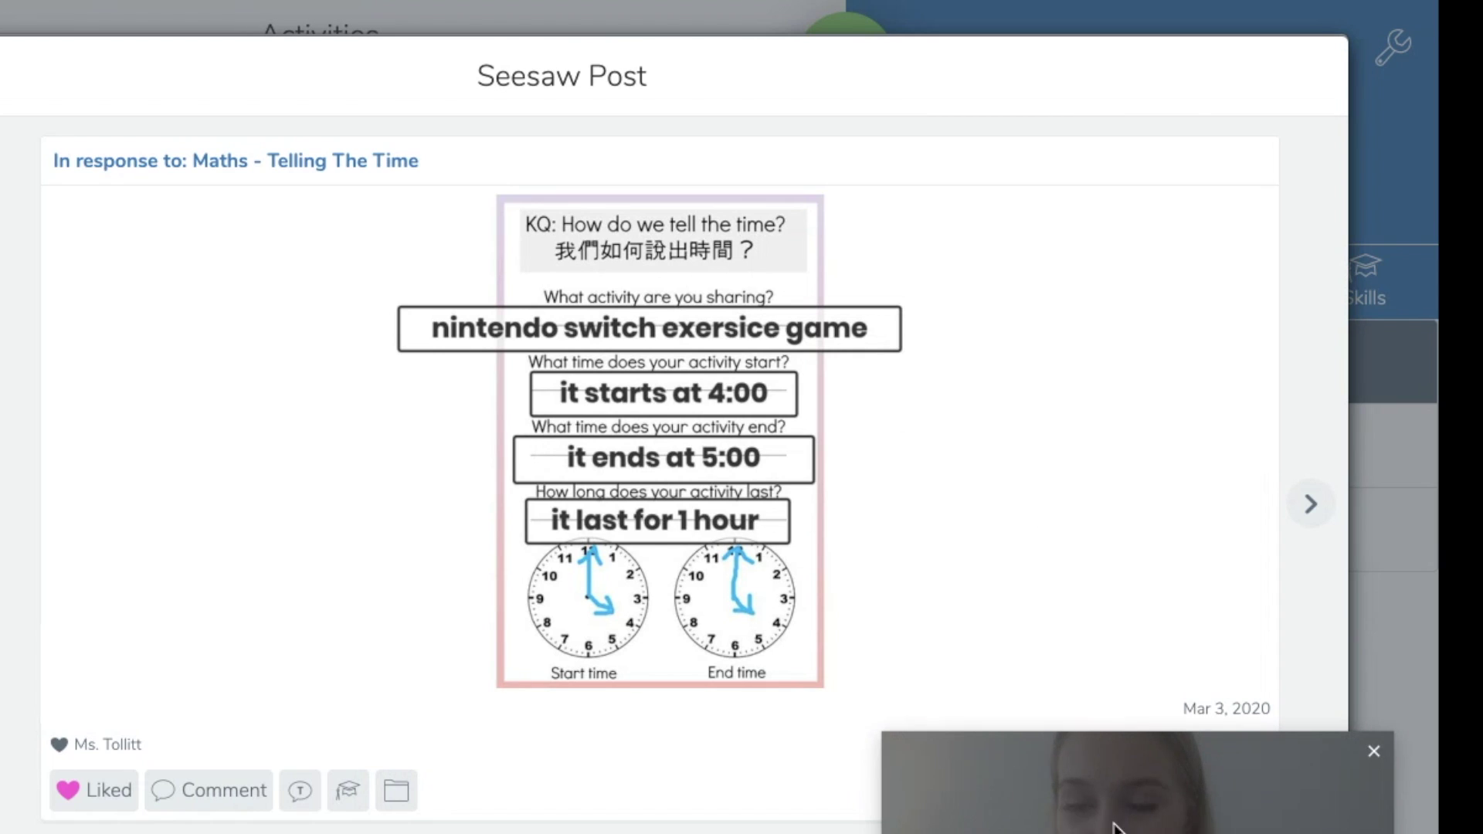
{"action": "left_click_drag", "start_coordinate": [1114, 828], "coordinate": [1144, 95]}
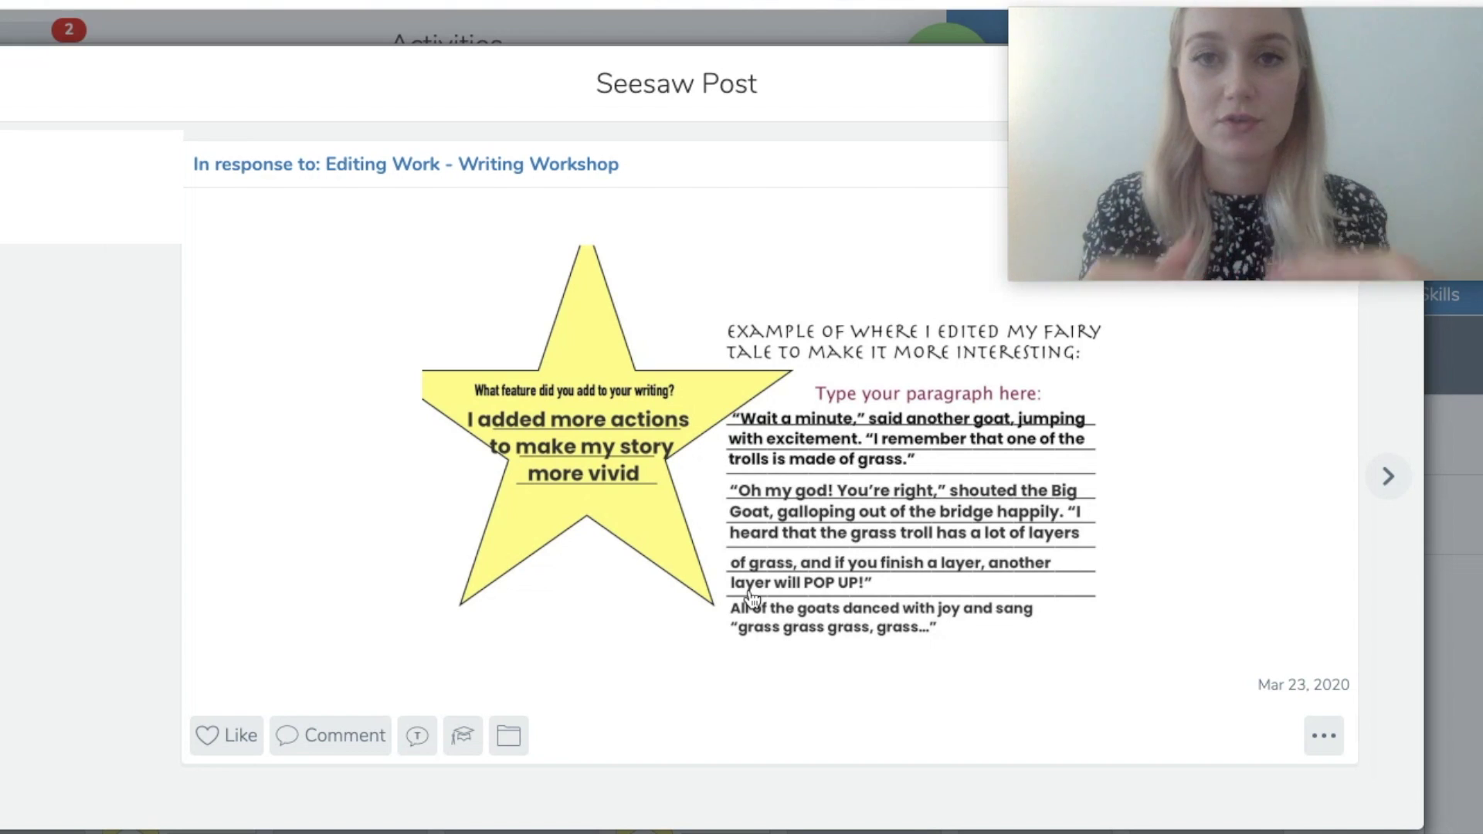
{"action": "left_click", "coordinate": [3, 112]}
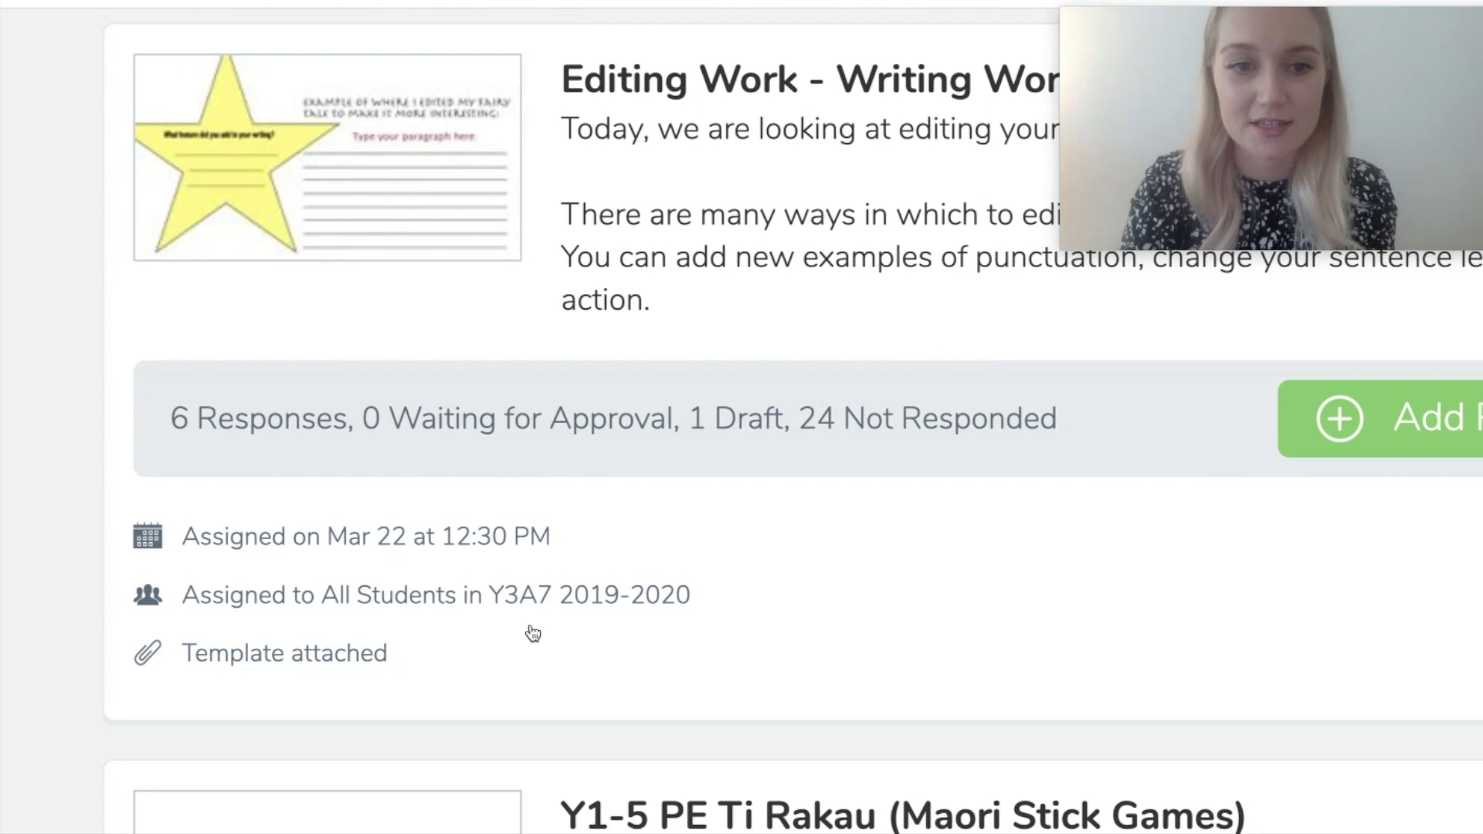
{"action": "key", "text": "ctrl+0"}
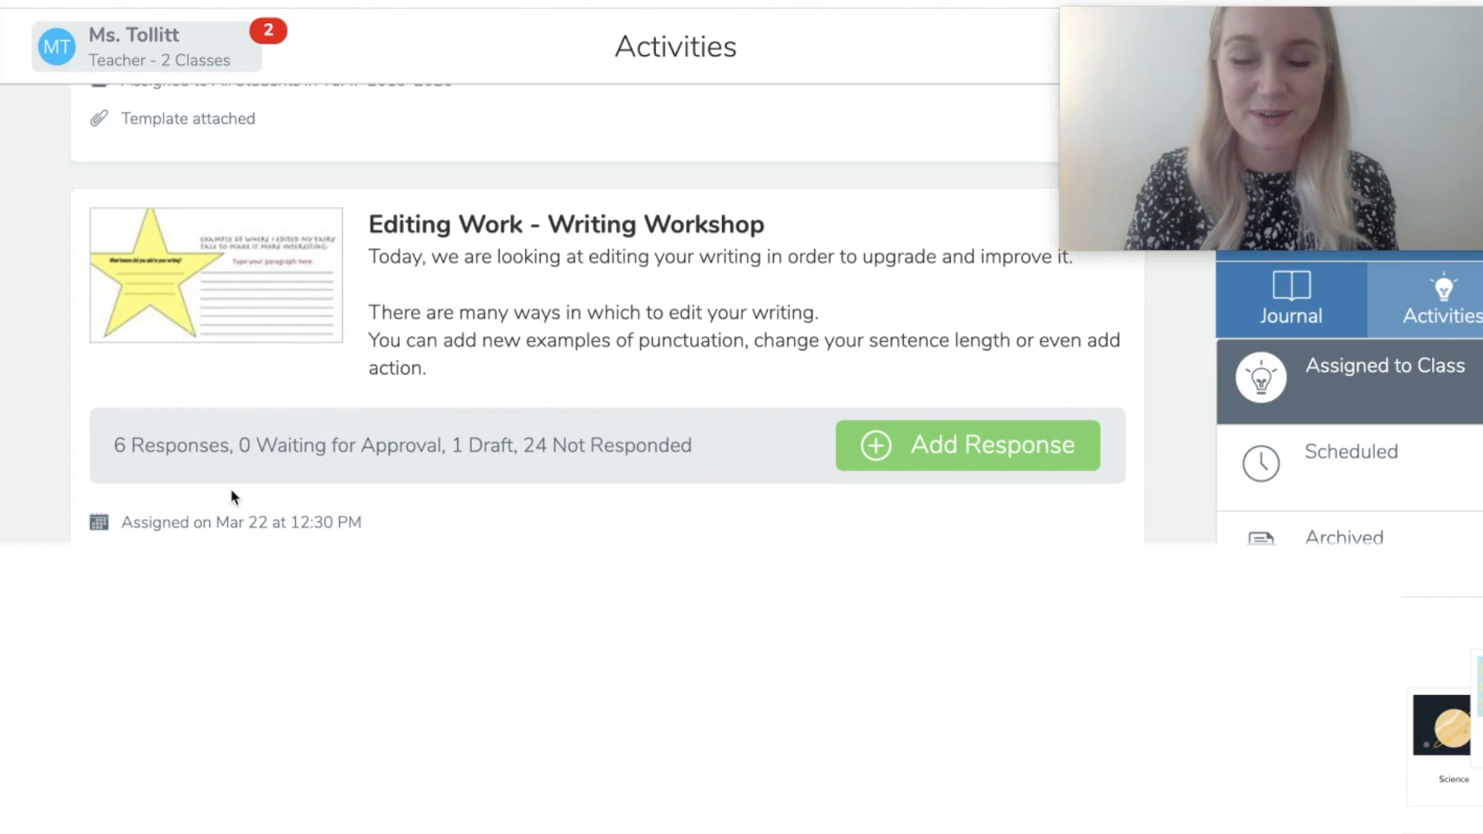
{"action": "key", "text": "ctrl+minus"}
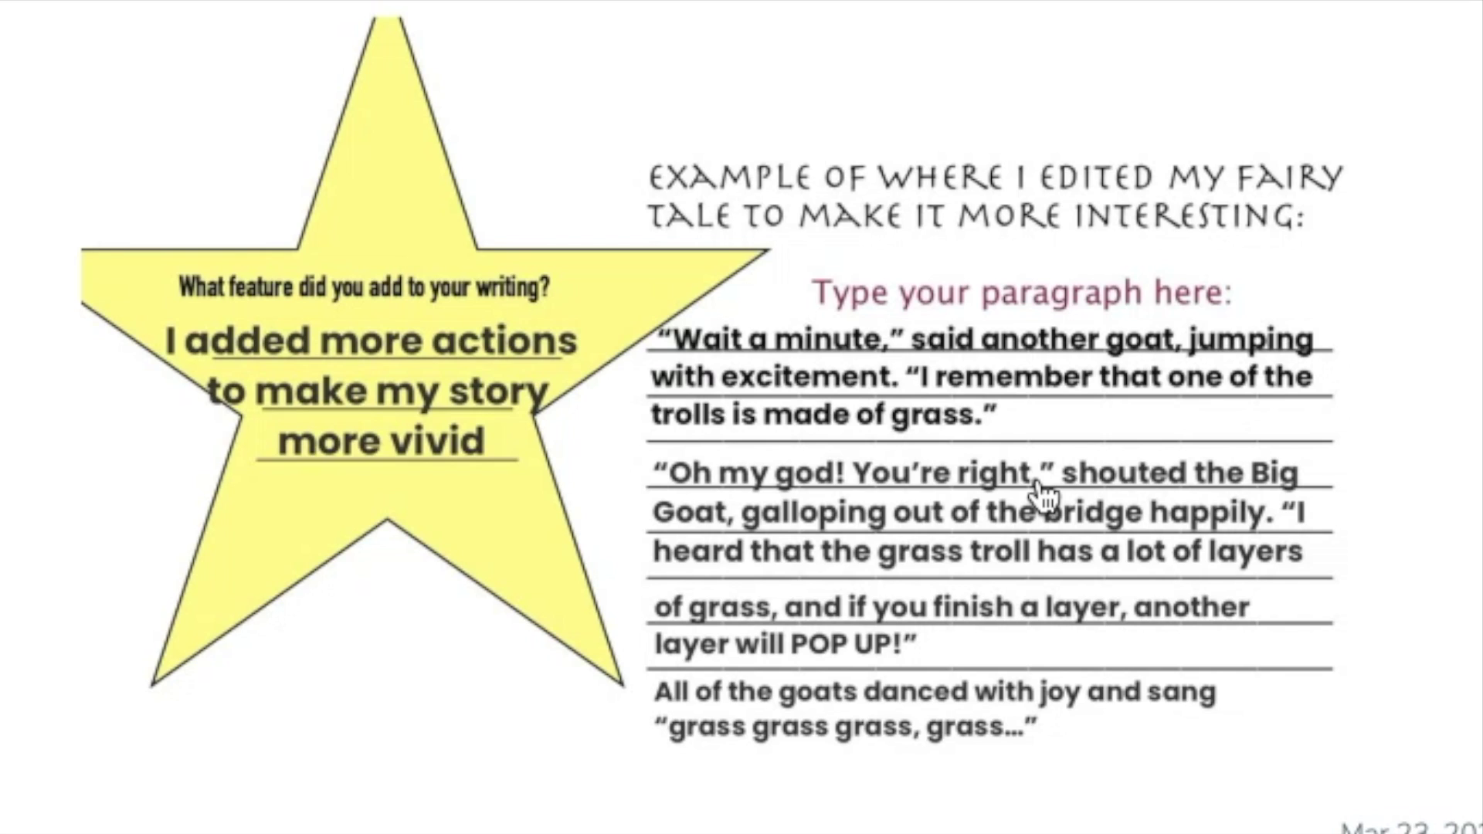
- Like the fairy tale editing post and start a comment: "I really like your use of speech and how you have added action to your text."
{"action": "left_click", "coordinate": [174, 752]}
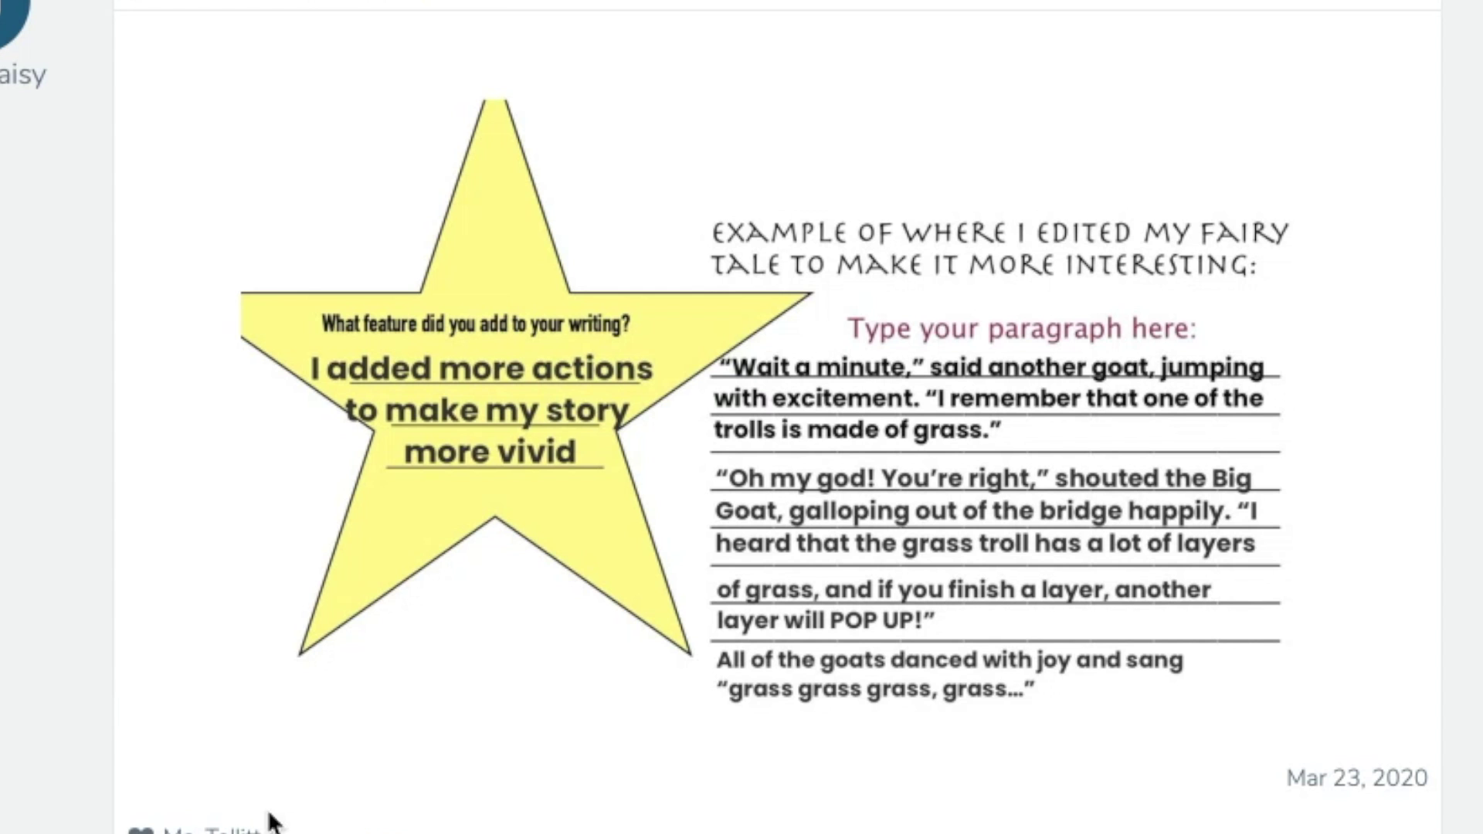
{"action": "left_click", "coordinate": [378, 777]}
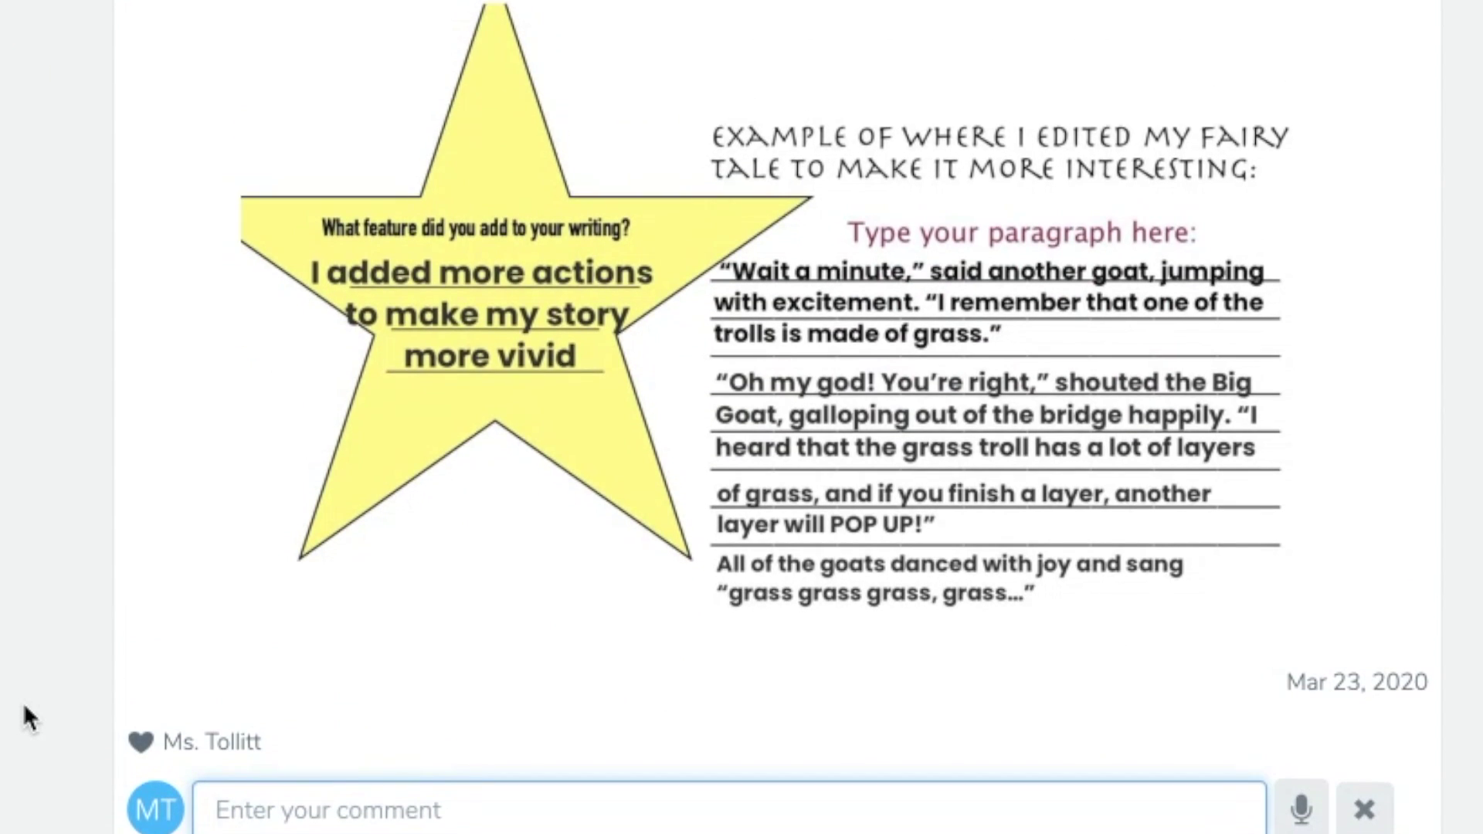
{"action": "type", "text": "I really like your use o"}
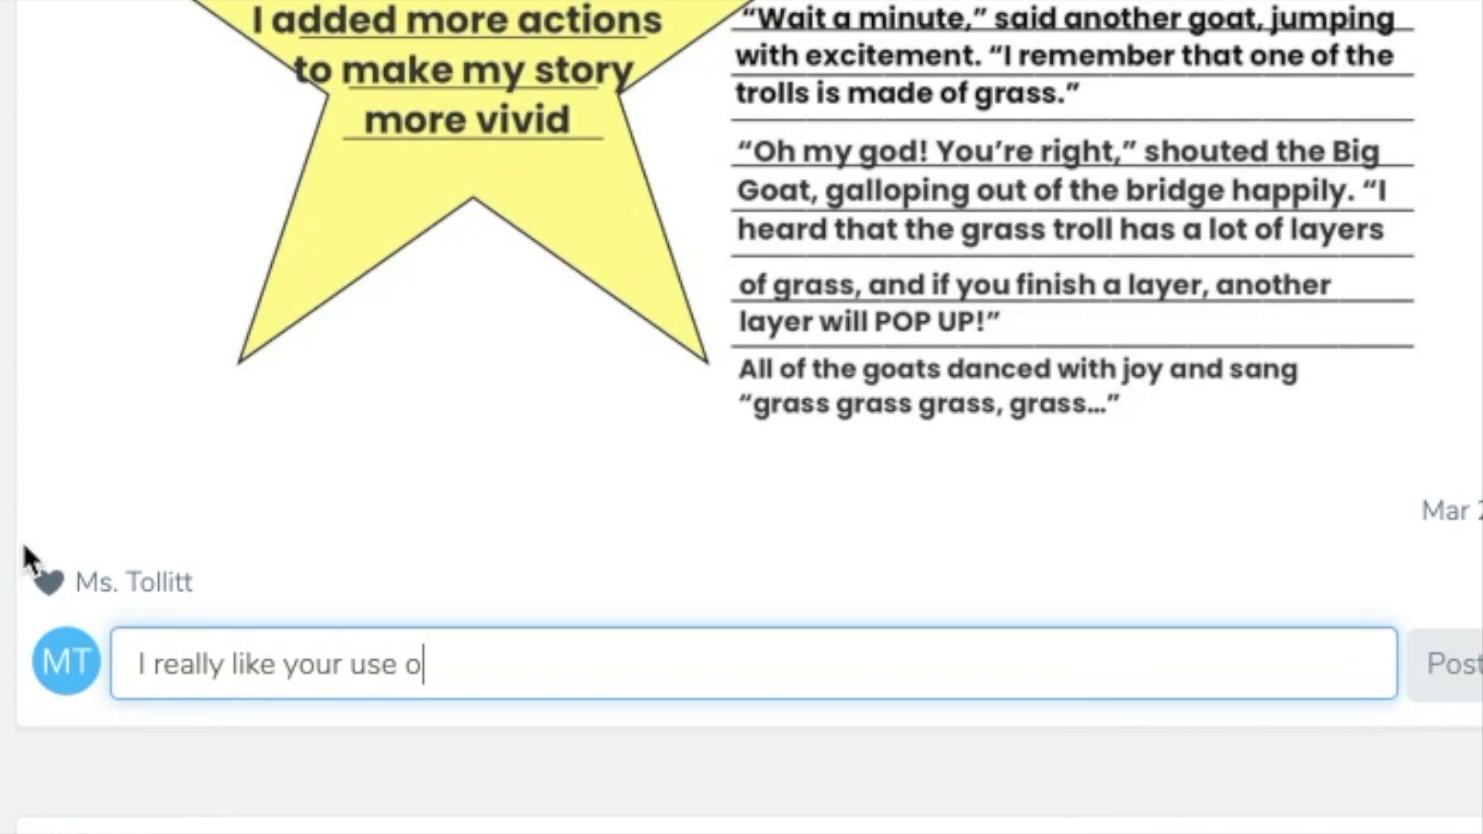
{"action": "type", "text": "f speech and"}
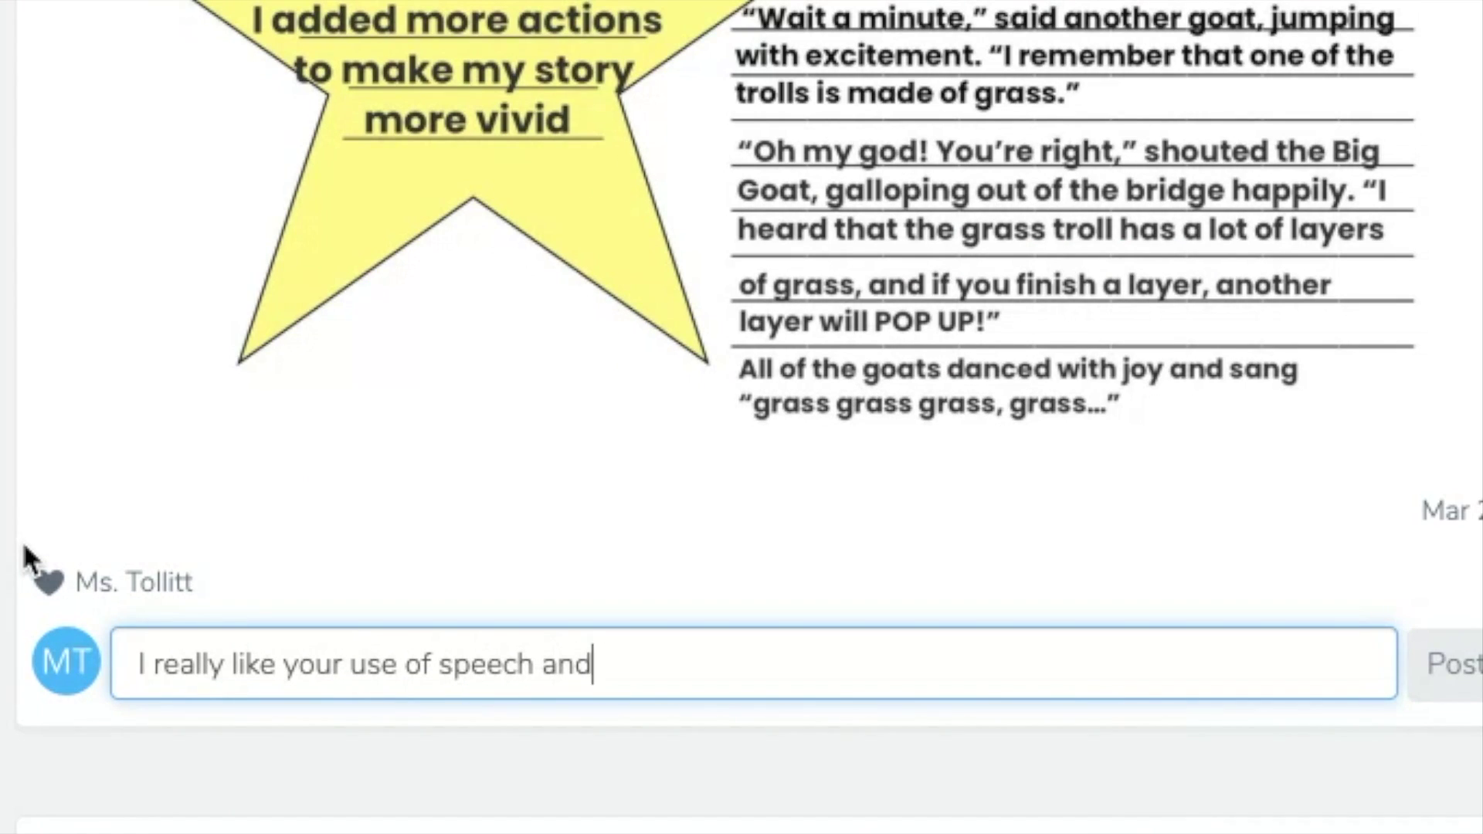
{"action": "type", "text": " how you hav"}
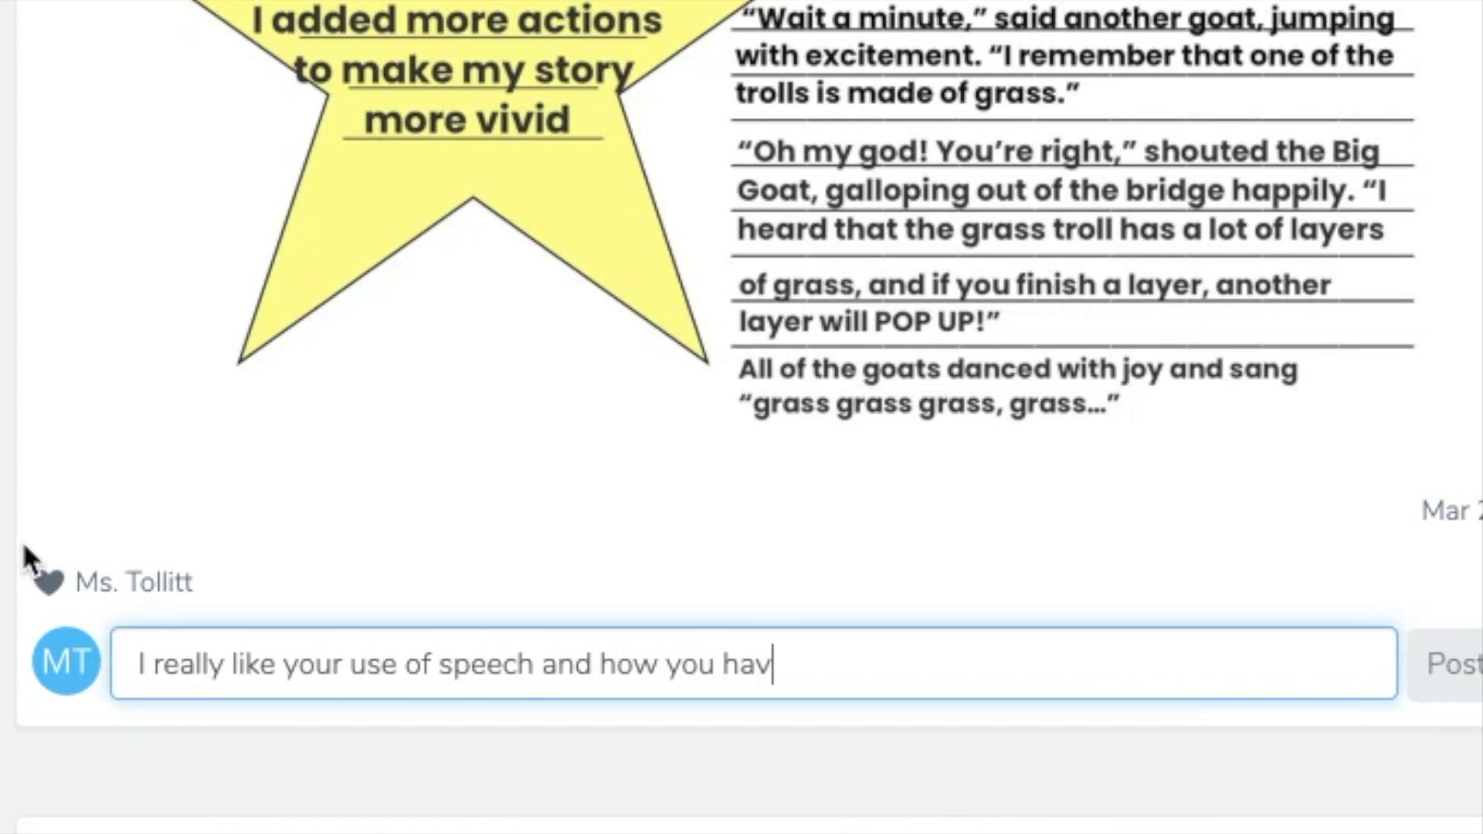
{"action": "type", "text": "e added action to"}
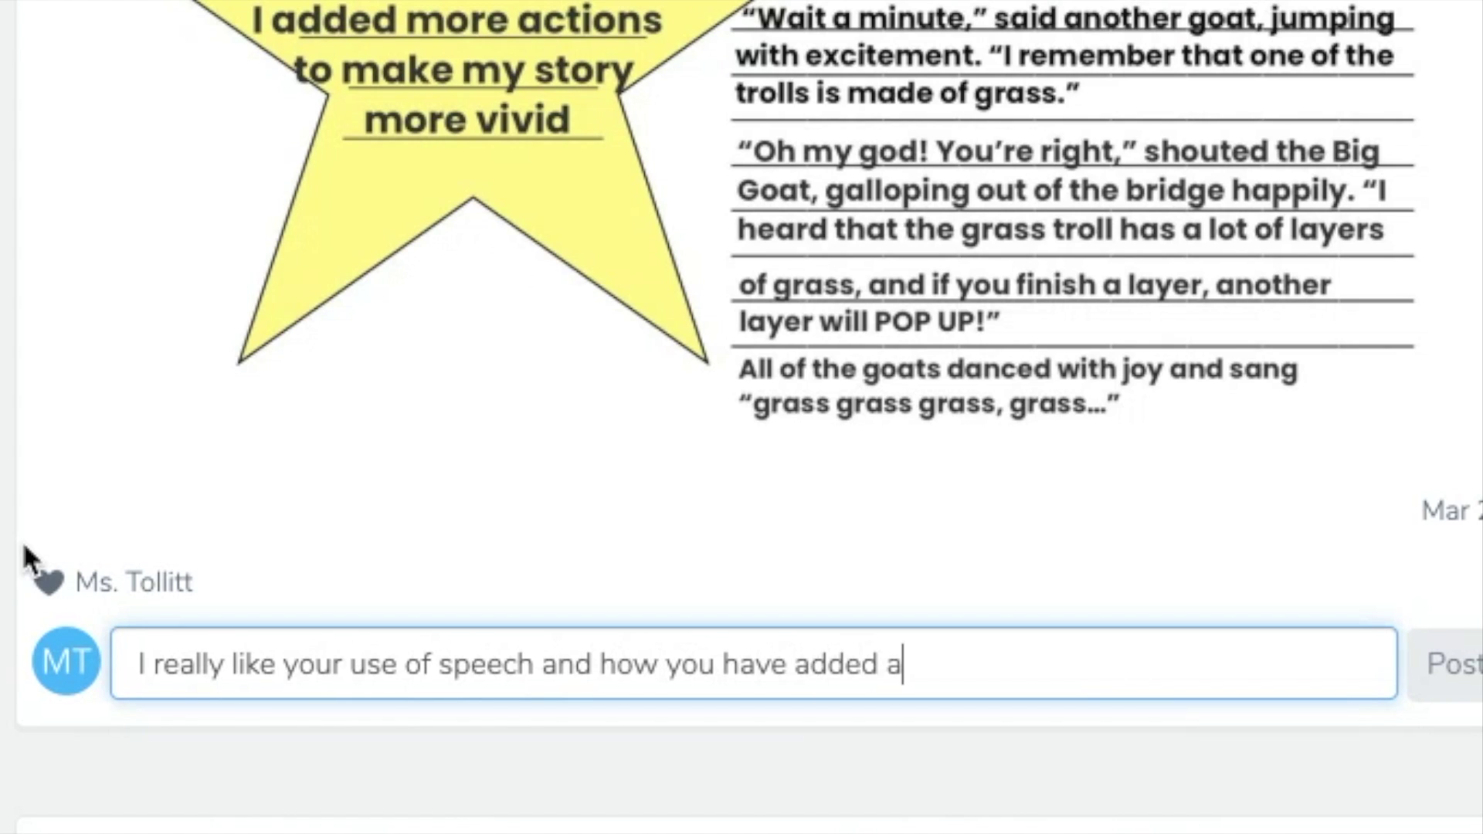
{"action": "type", "text": "r text."}
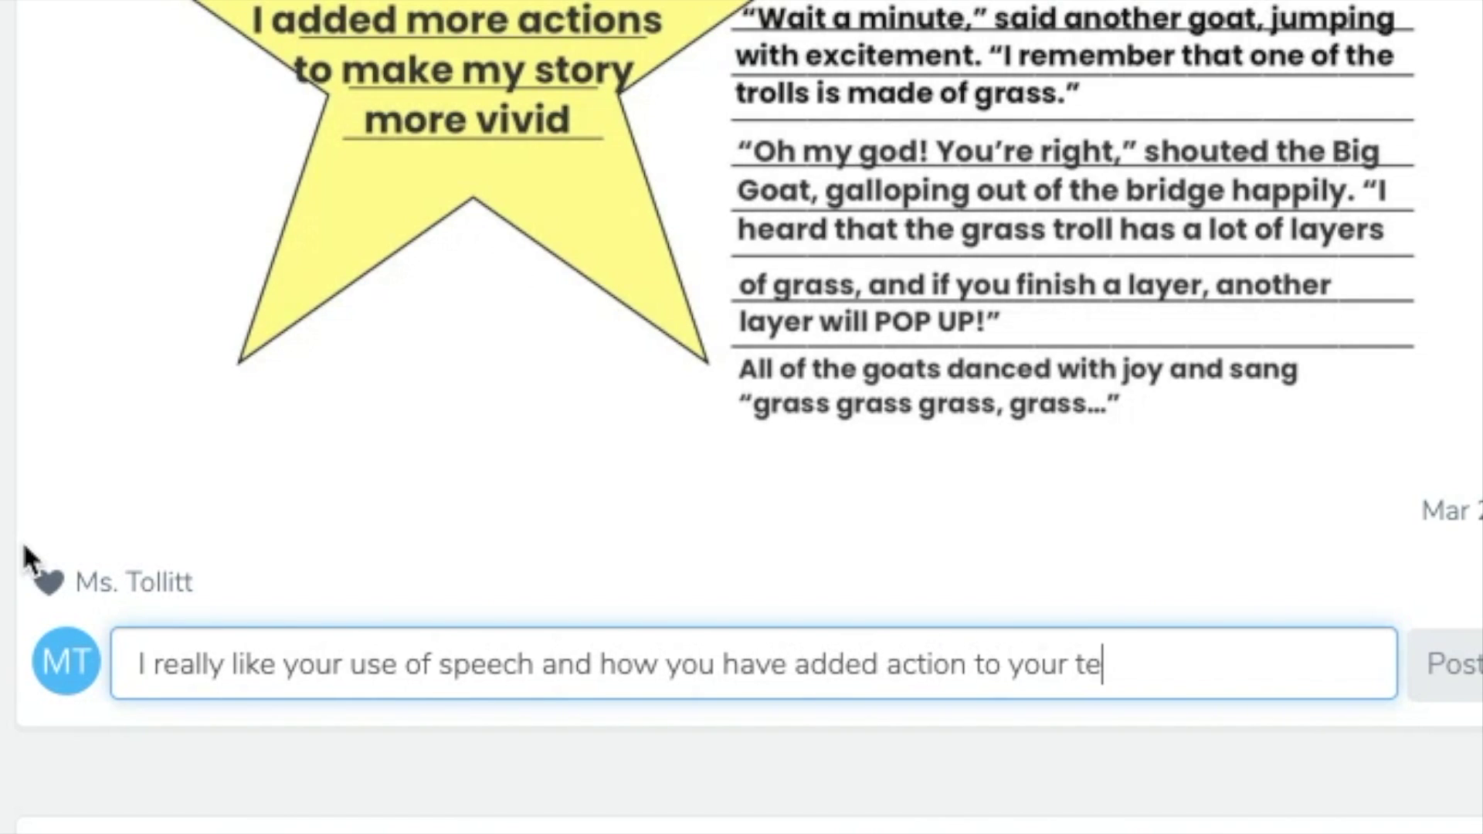
- Add "Next time, consider how you might describe the grass. Can you name two adjectives that might be used to describe it?" to the comment and post it
{"action": "type", "text": " Nex"}
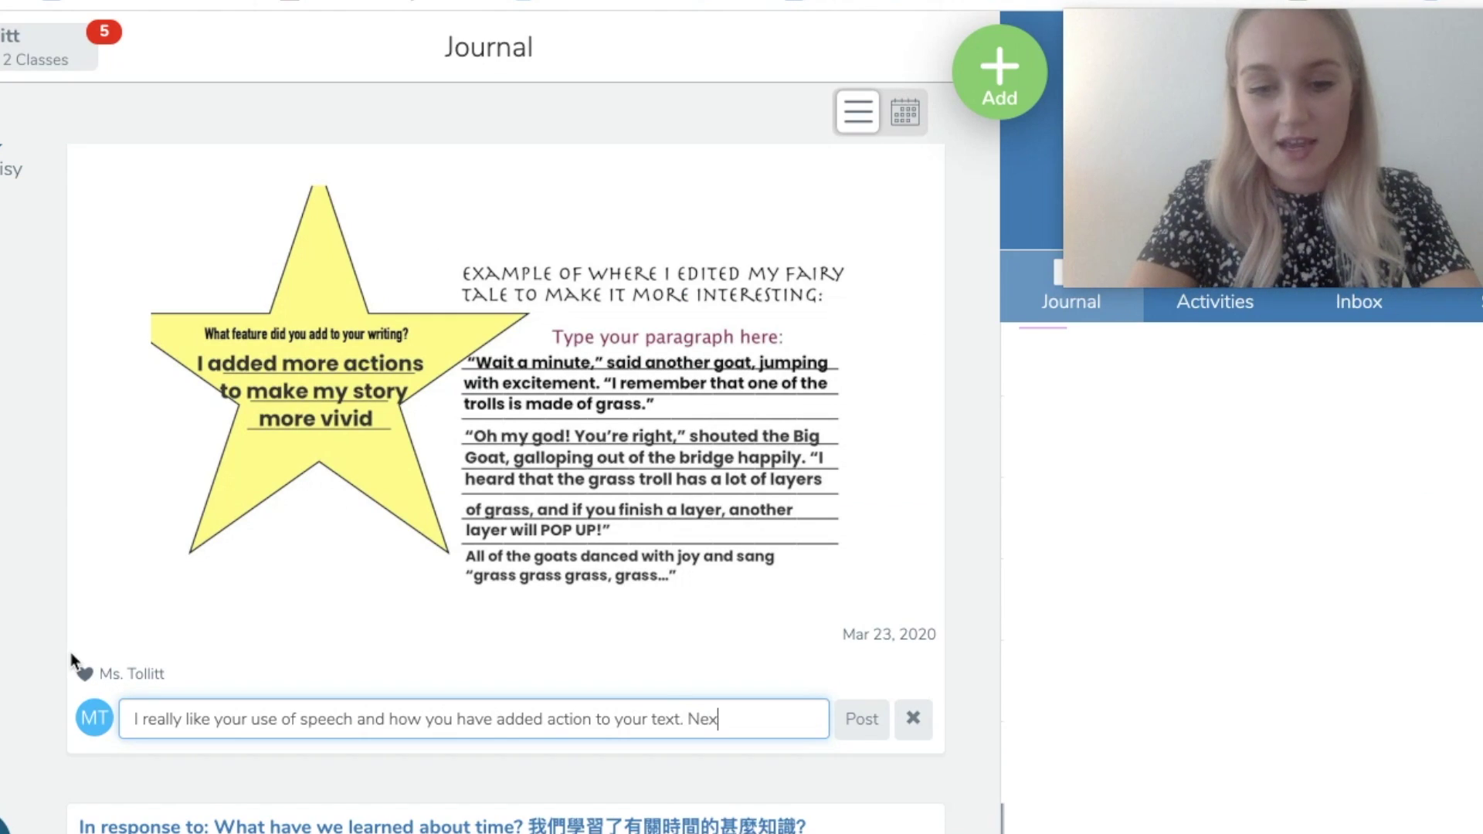
{"action": "type", "text": "t time, consider h"}
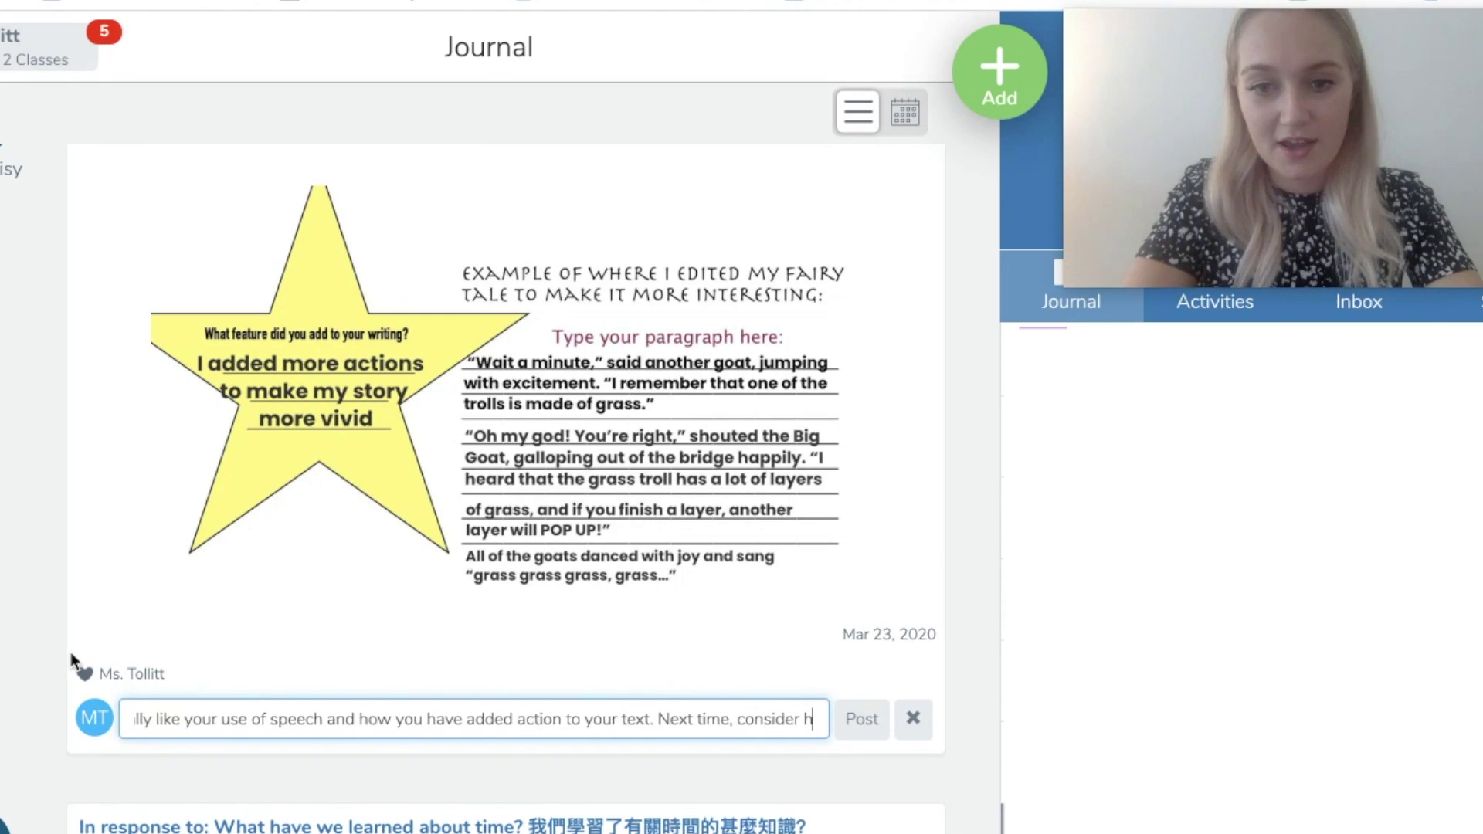
{"action": "type", "text": "ow you might"}
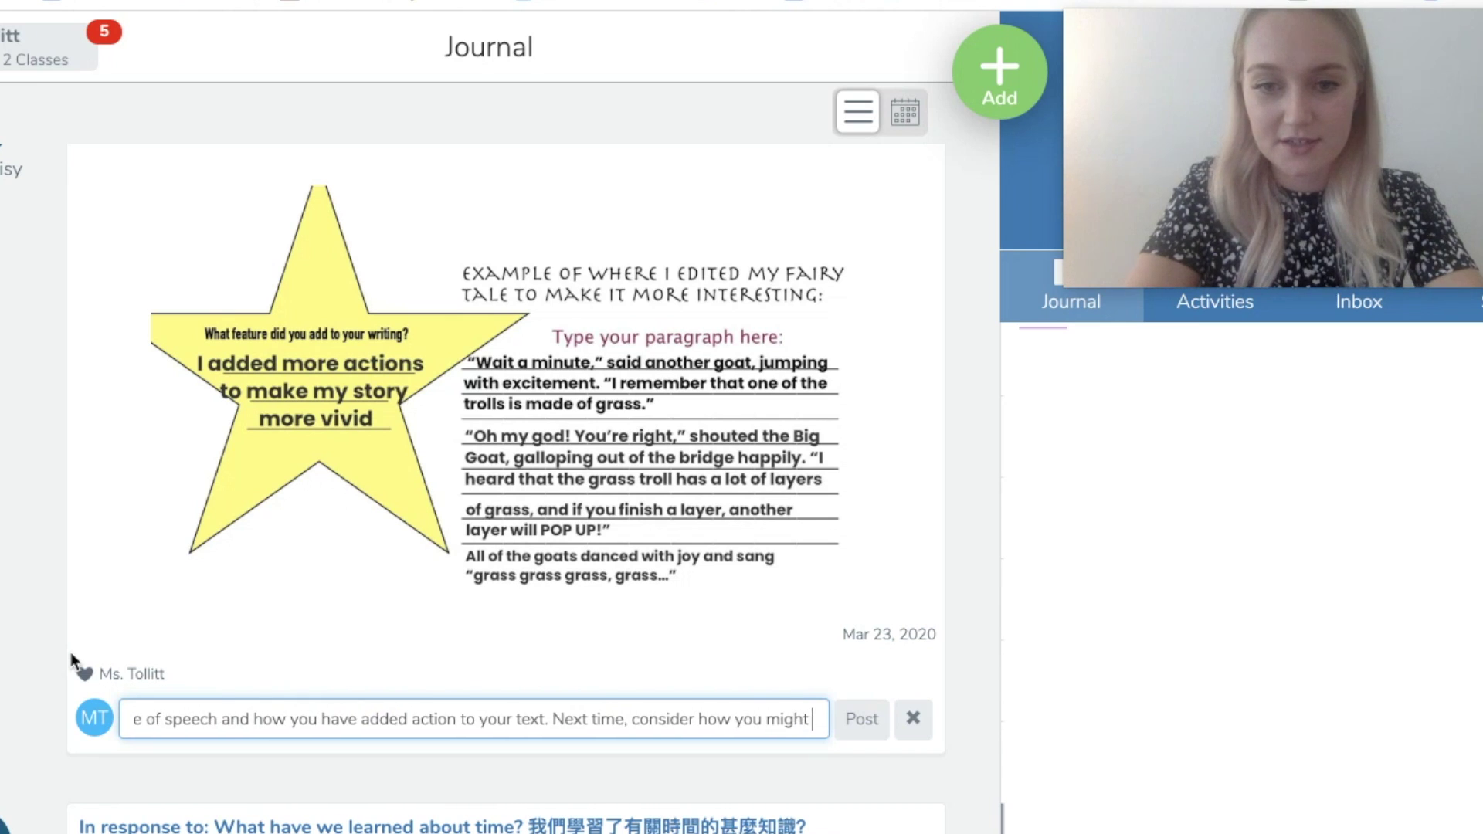
{"action": "type", "text": " describe the grass. Can you na"}
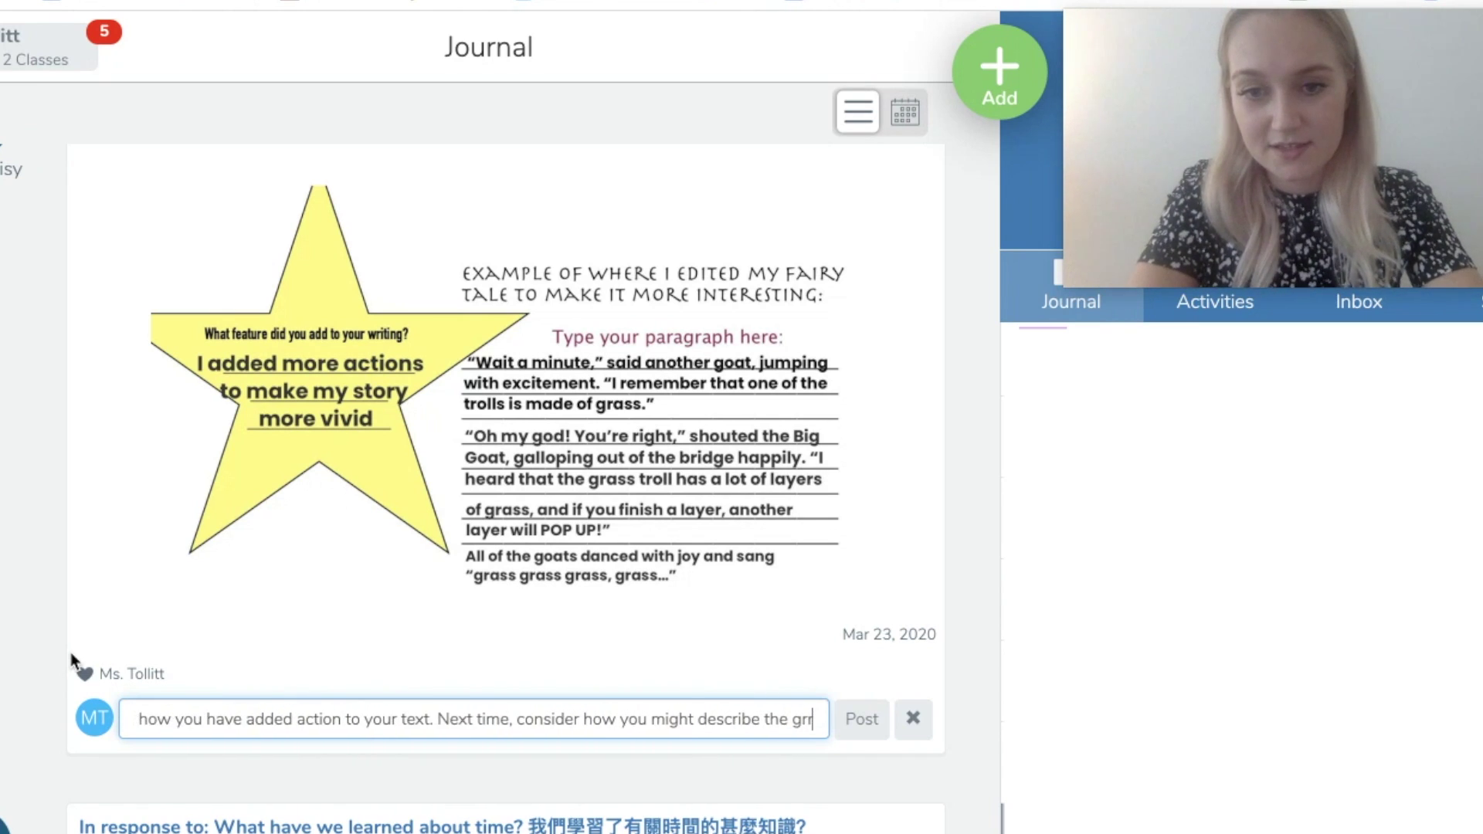
{"action": "type", "text": "me"}
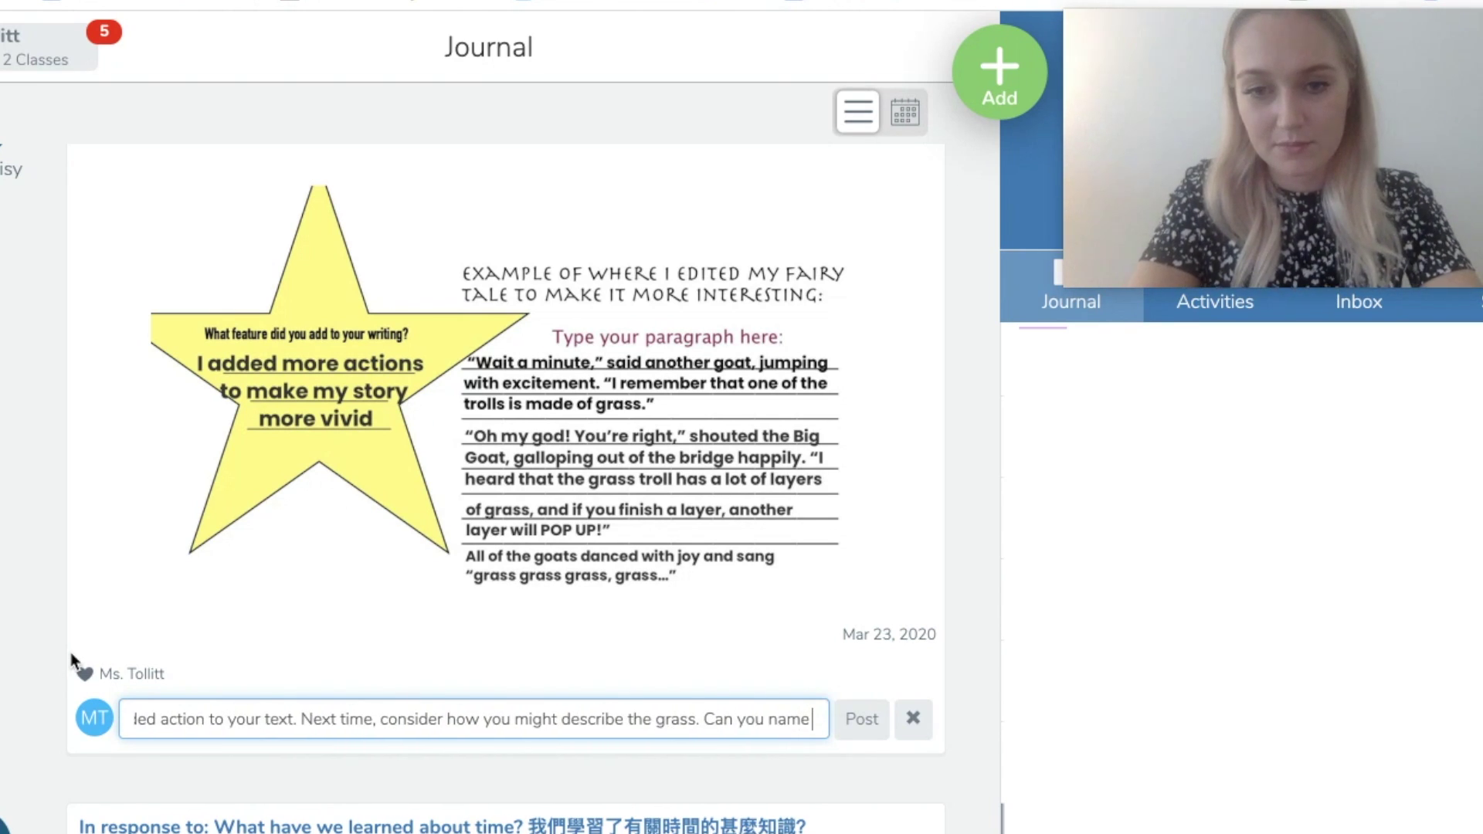
{"action": "type", "text": " two adjectives"}
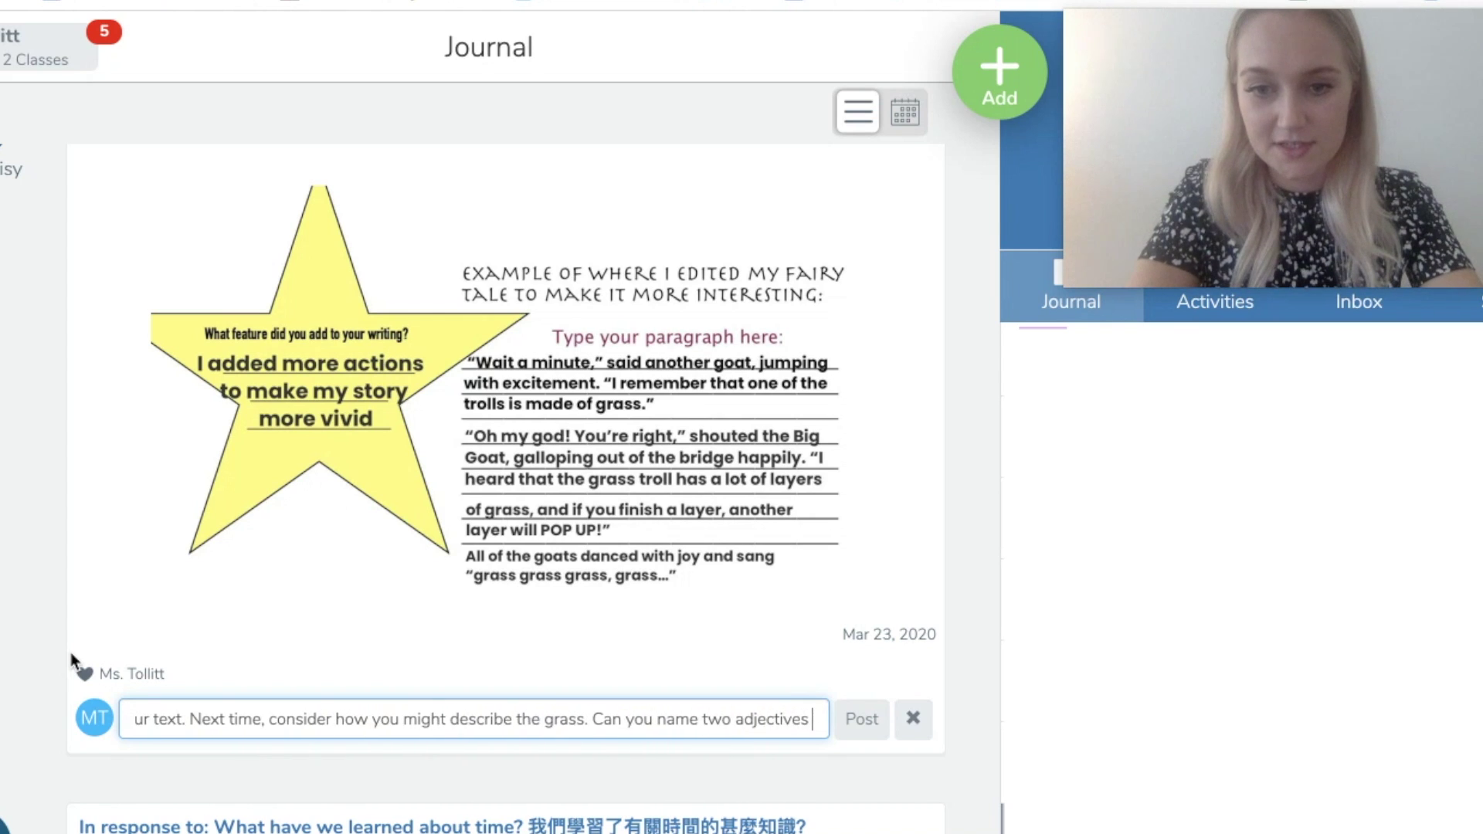
{"action": "type", "text": " that might be used"}
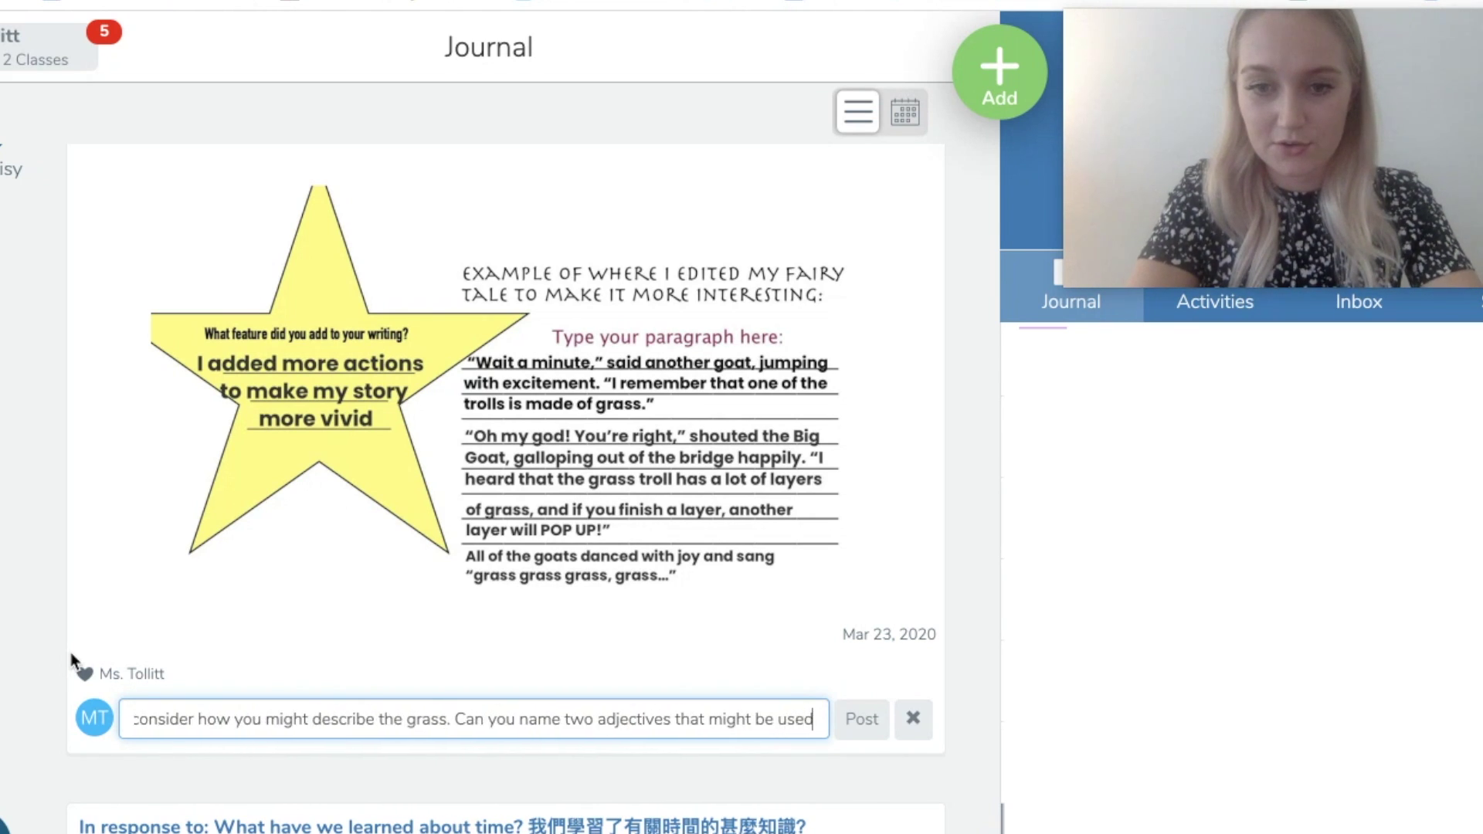
{"action": "type", "text": " to describe it?"}
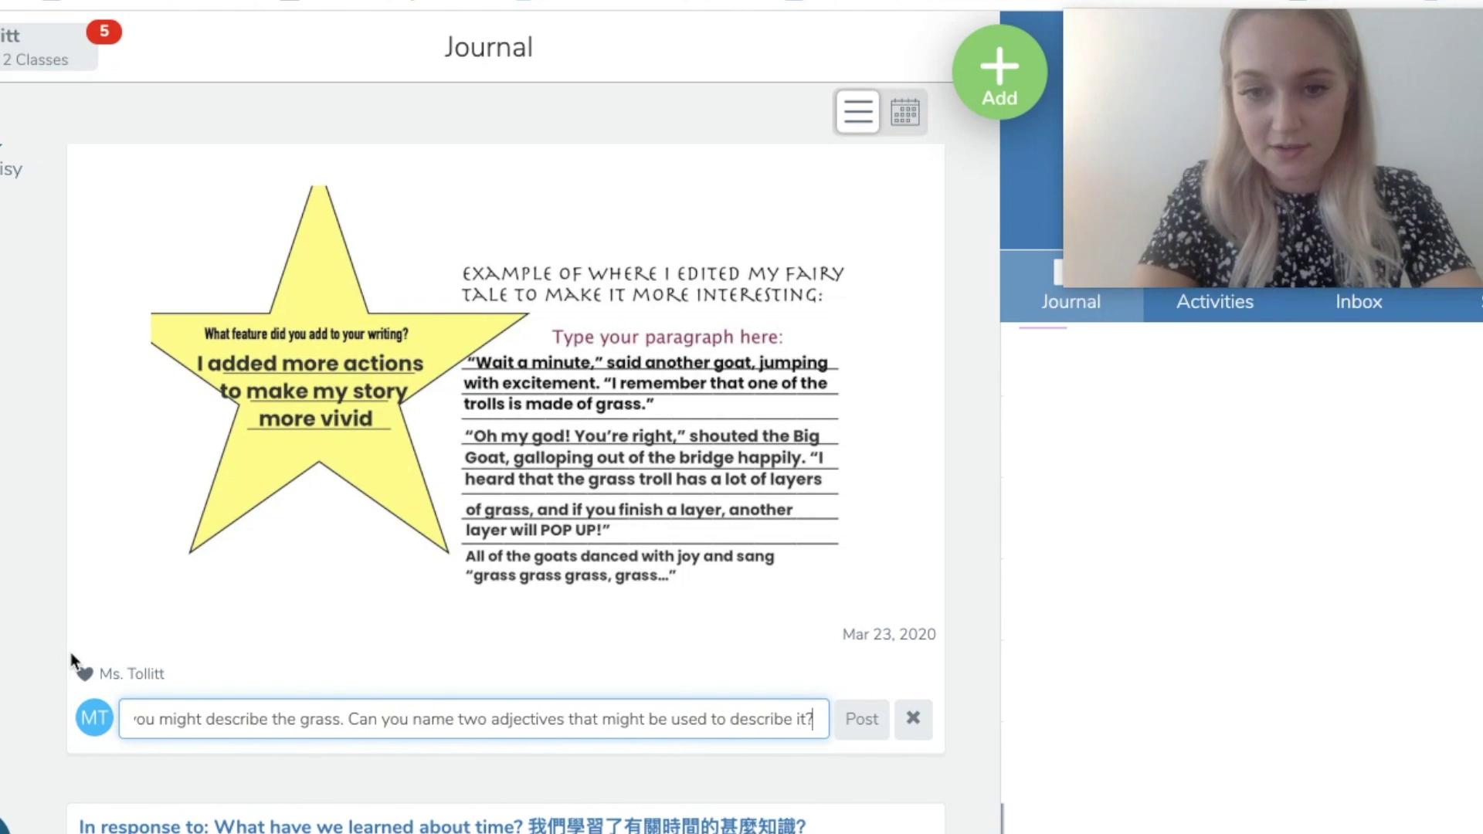
{"action": "left_click", "coordinate": [852, 718]}
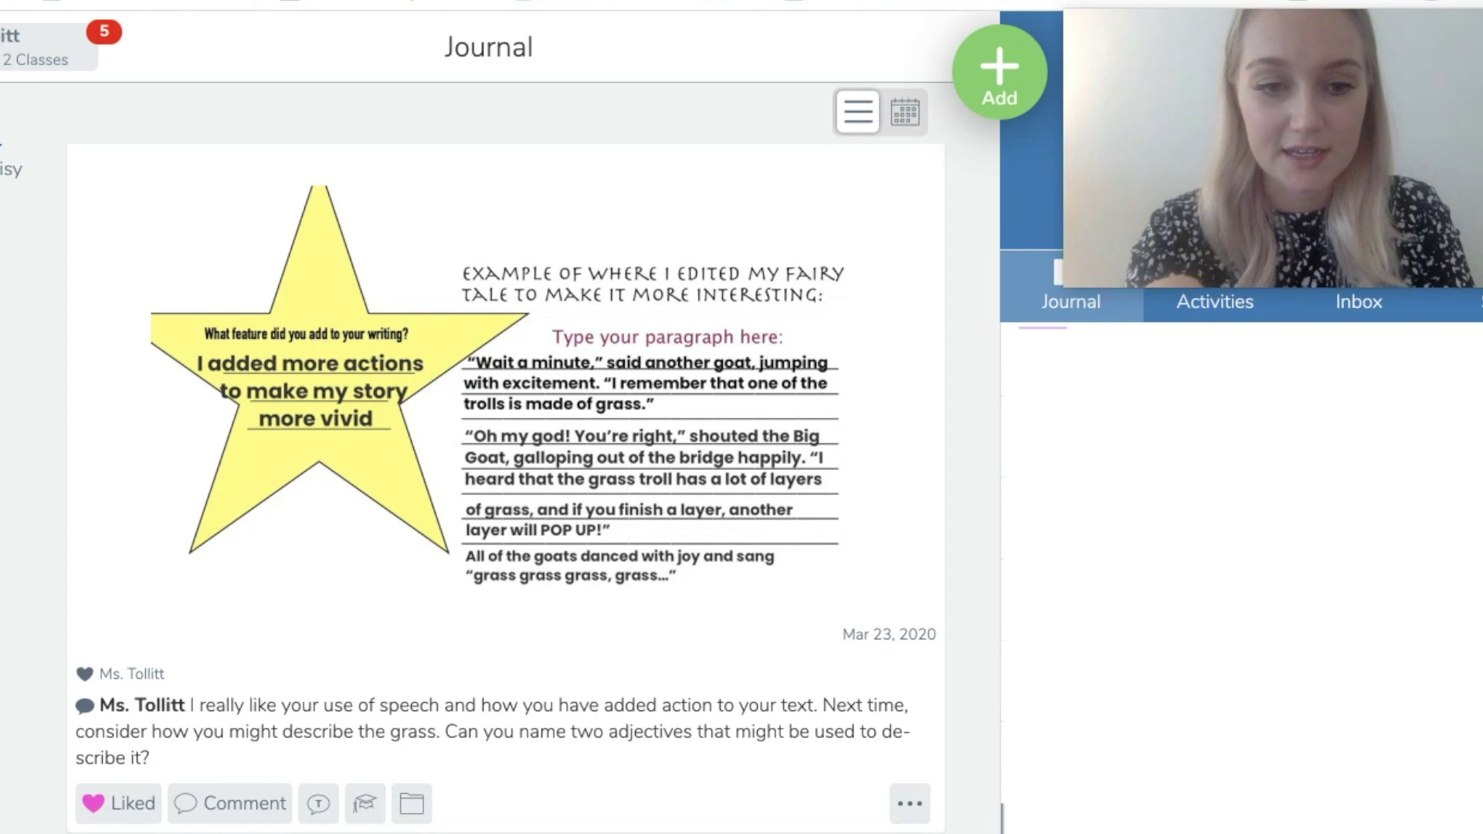
{"action": "left_click", "coordinate": [219, 804]}
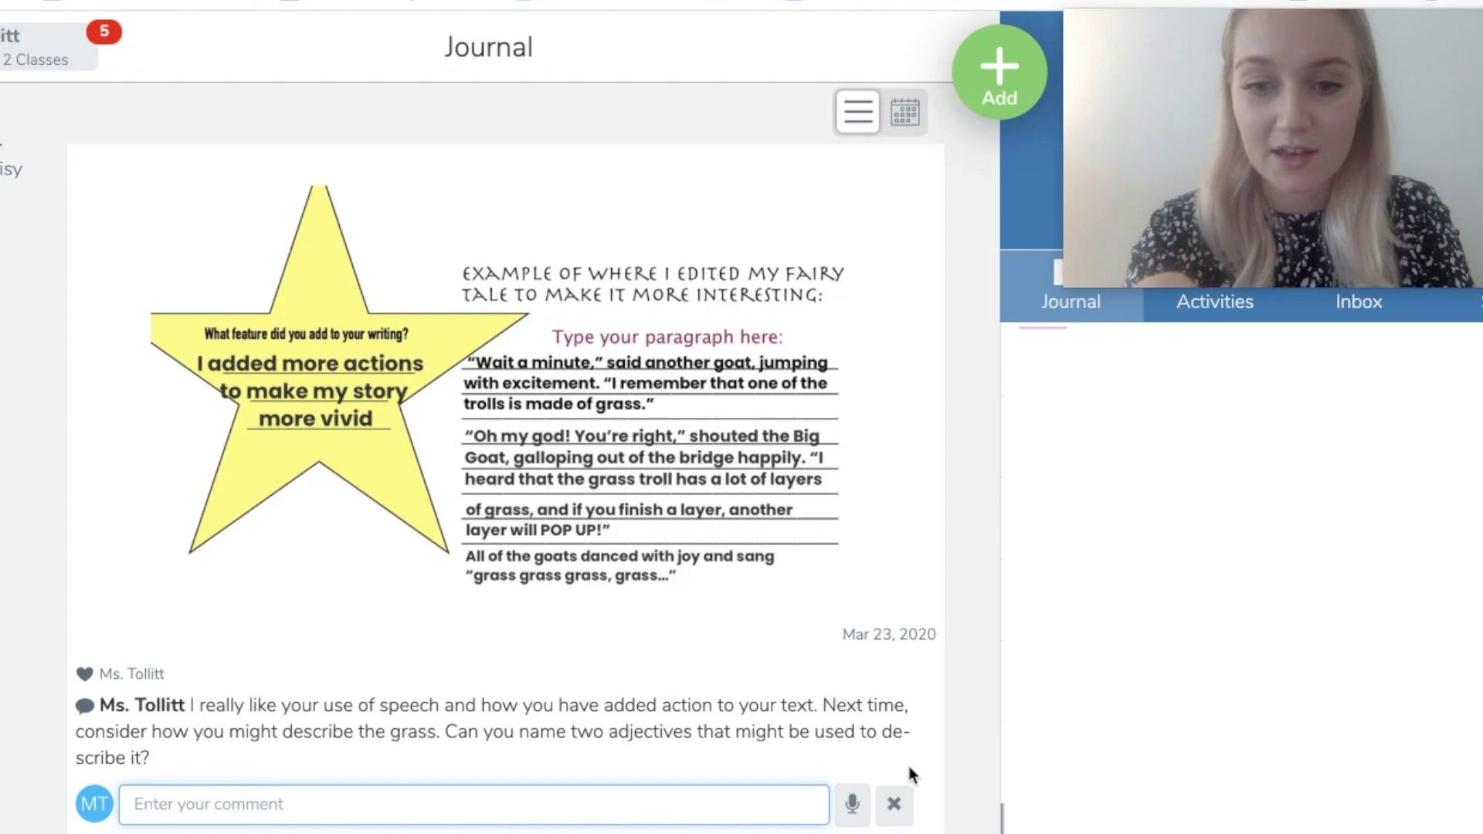
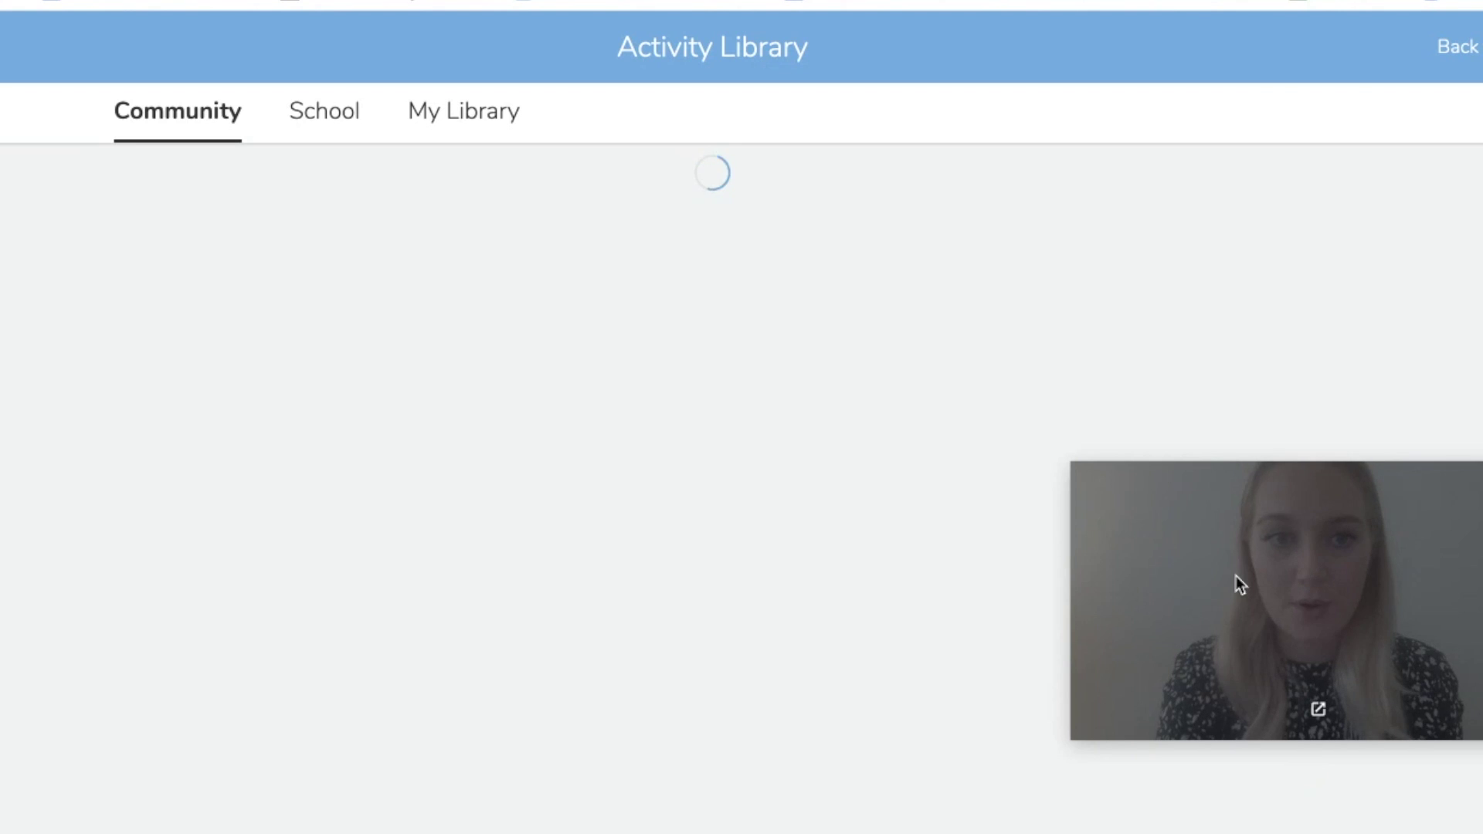
- Search the community Activity Library for 3rd Grade activities matching "shape"
{"action": "left_click_drag", "start_coordinate": [1313, 567], "coordinate": [1300, 719]}
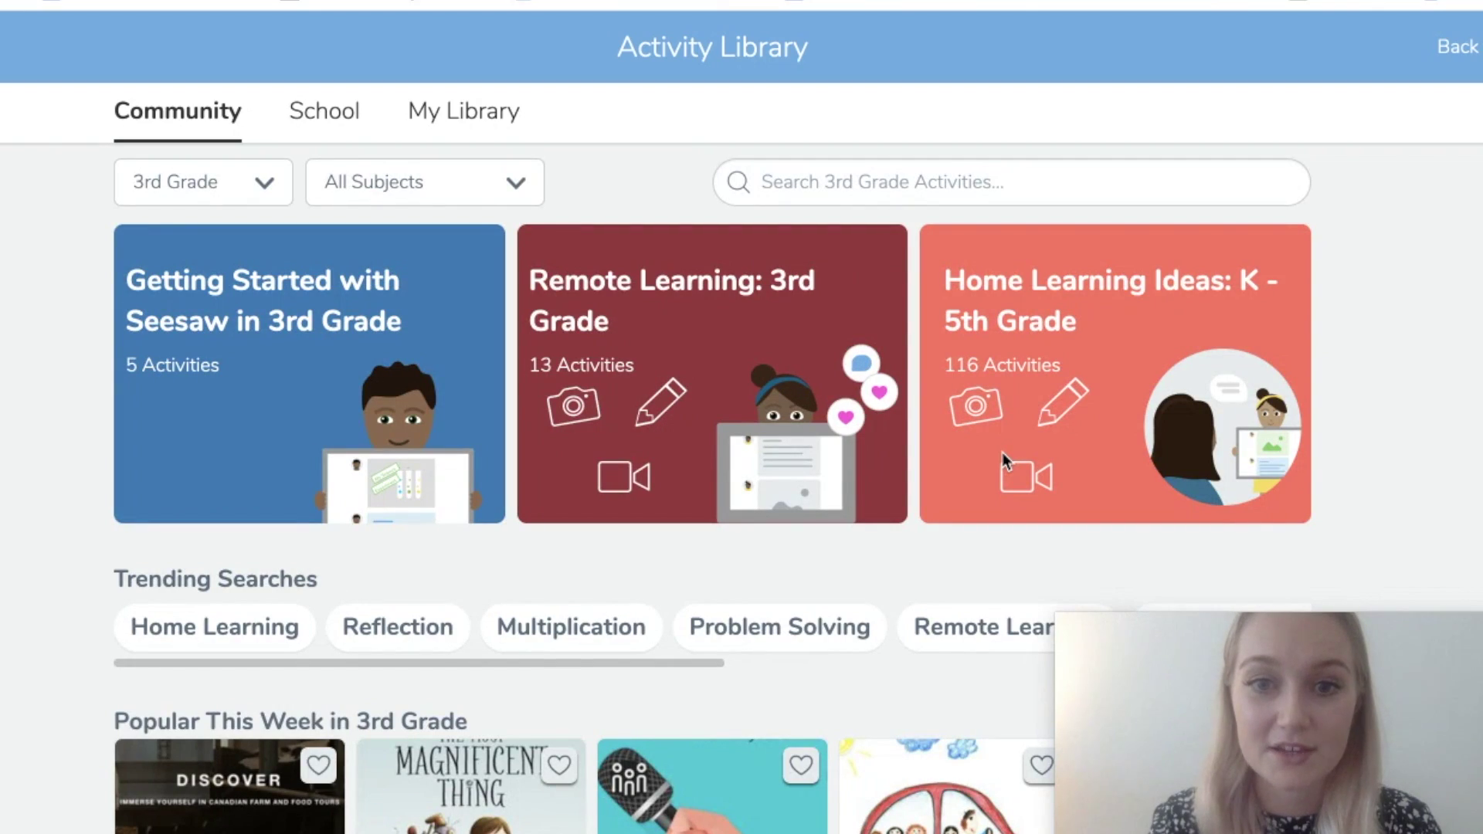
{"action": "left_click", "coordinate": [970, 185]}
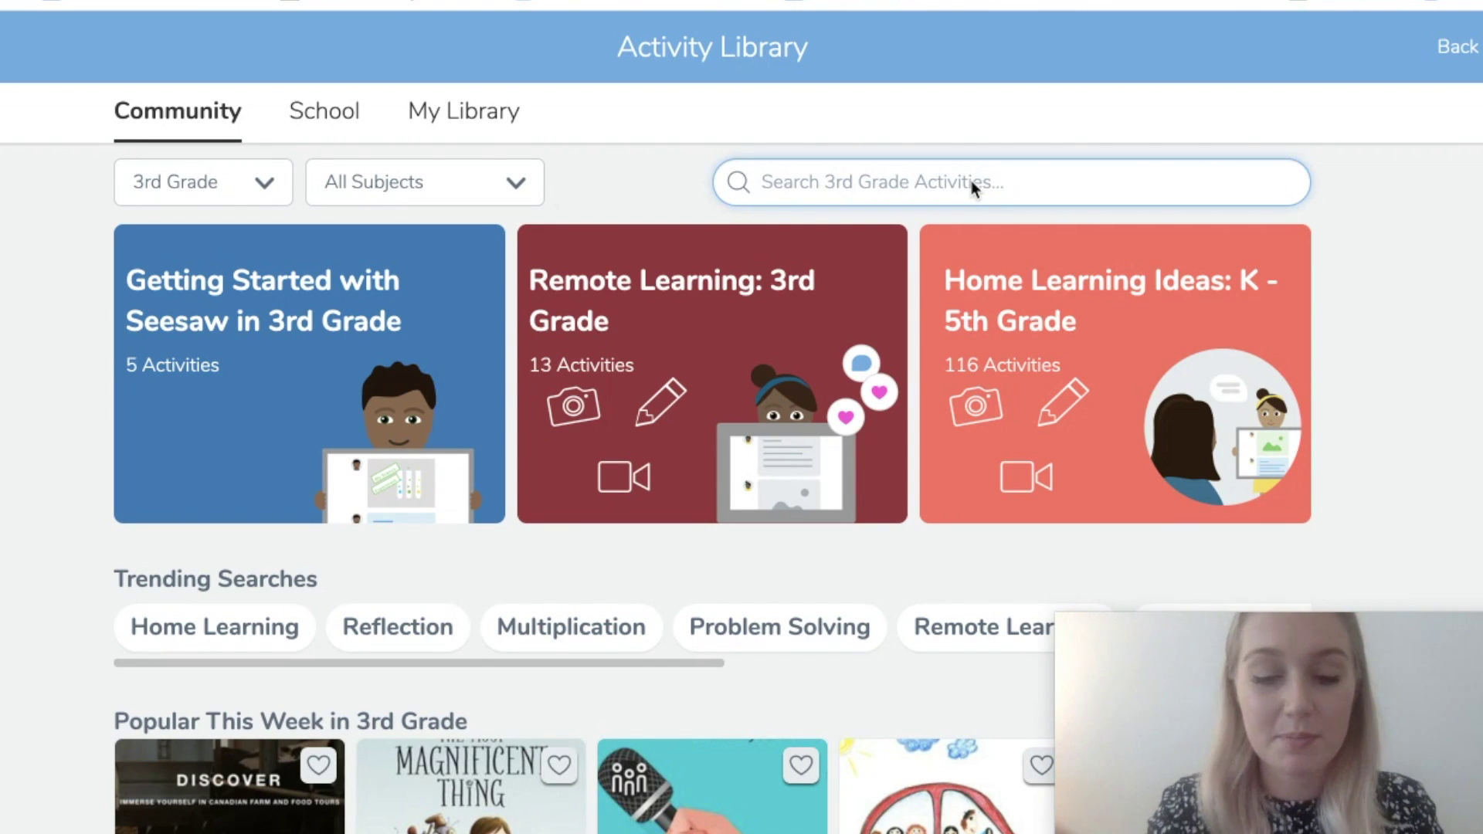
{"action": "type", "text": "shape"}
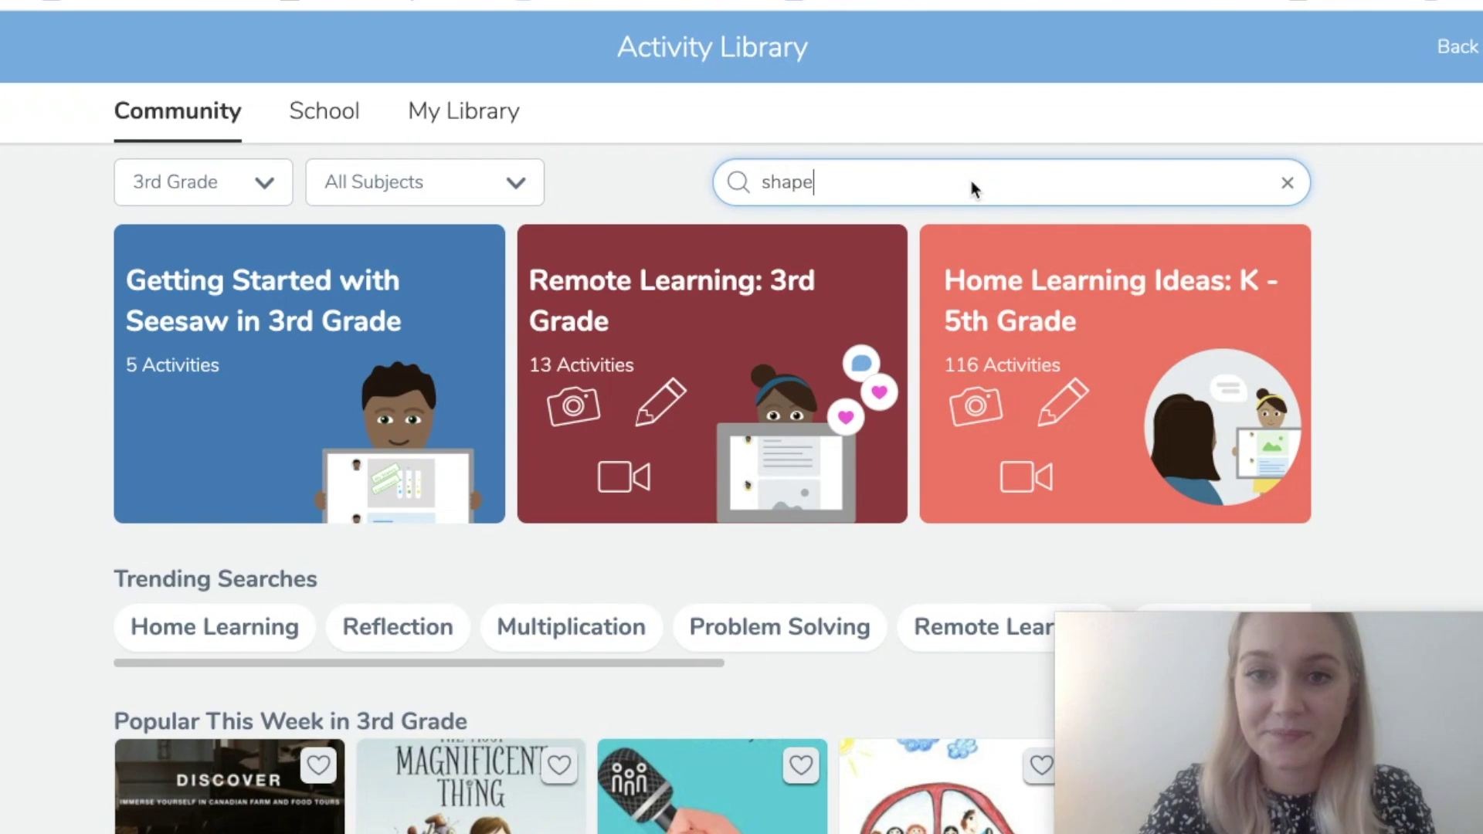
{"action": "key", "text": "Return"}
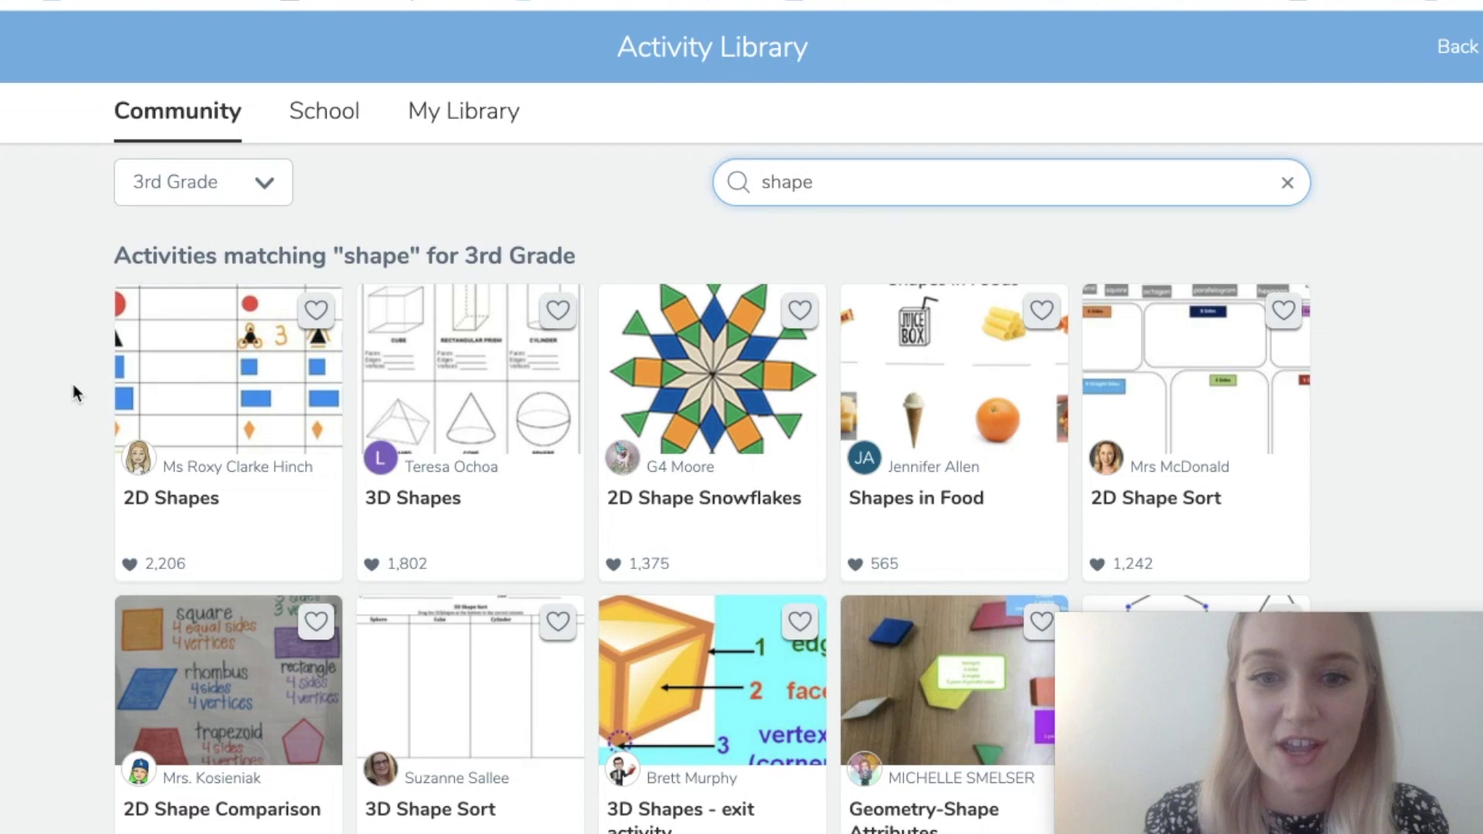
- Assign the "3D Shape Sort" activity from the search results to Example Class and return to the results
{"action": "scroll", "coordinate": [73, 386], "scroll_direction": "down", "scroll_amount": 2}
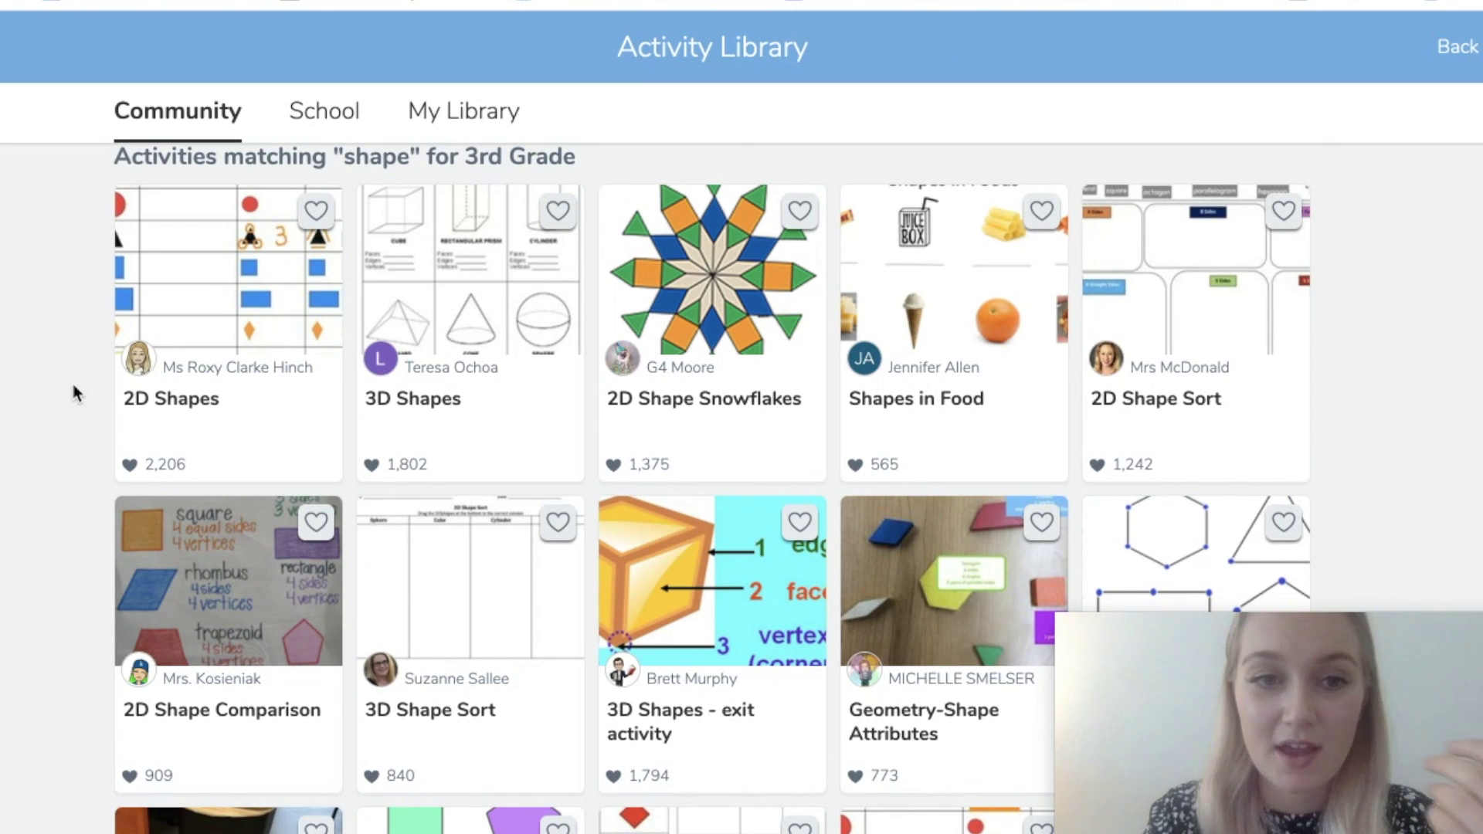
{"action": "scroll", "coordinate": [2, 429], "scroll_direction": "down", "scroll_amount": 3}
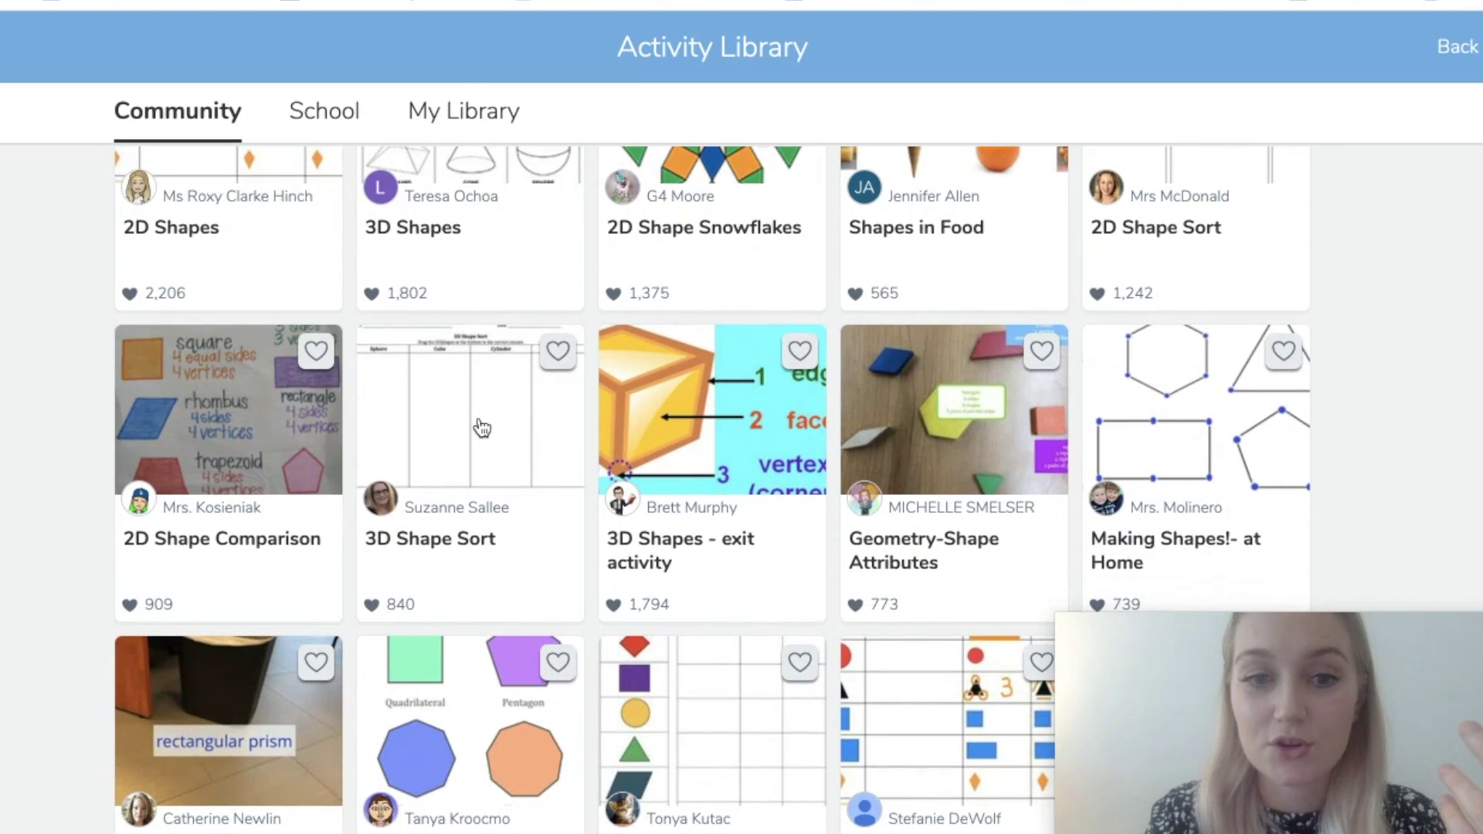
{"action": "left_click", "coordinate": [502, 403]}
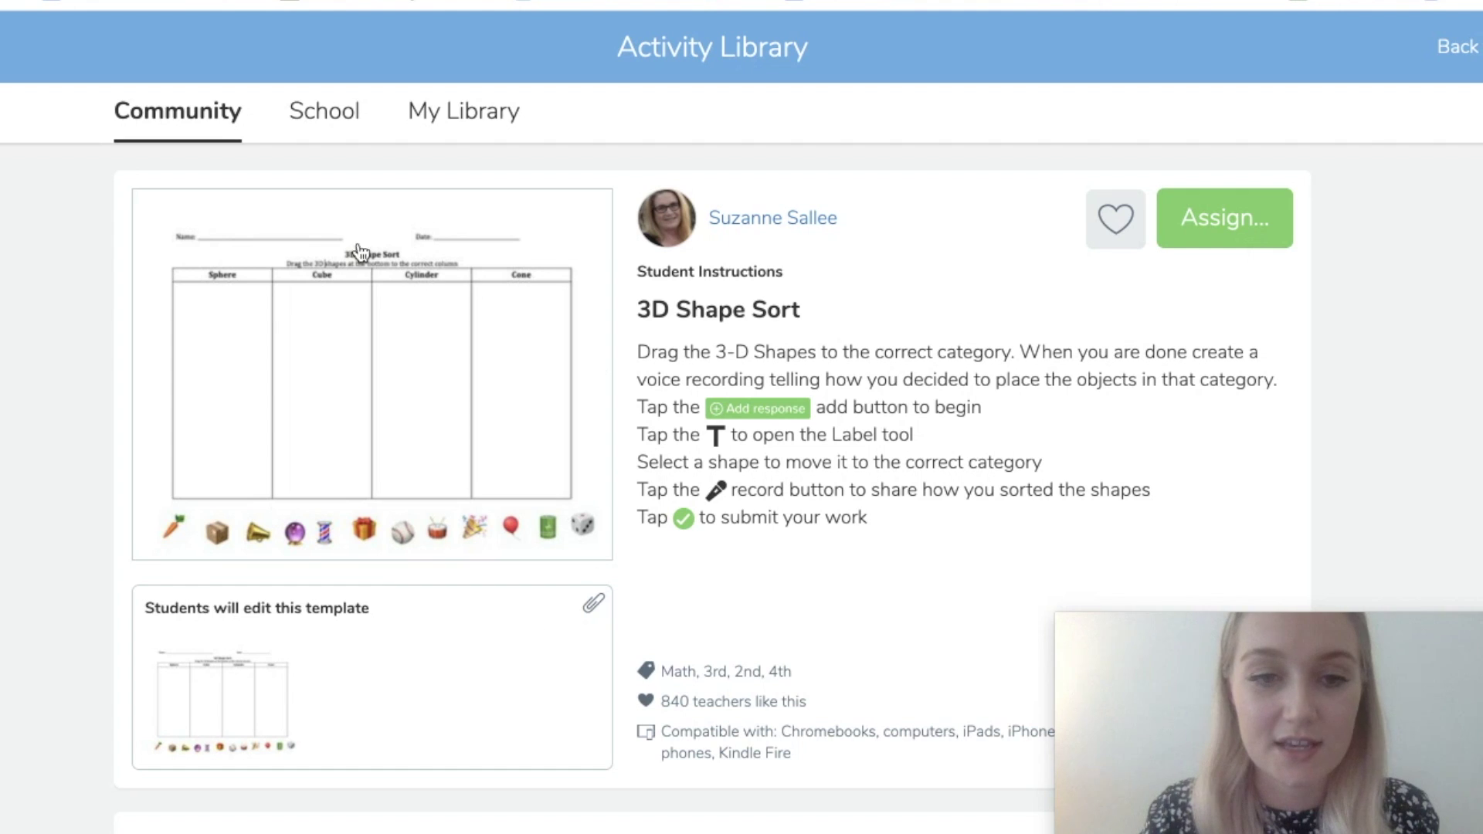
{"action": "left_click", "coordinate": [1201, 215]}
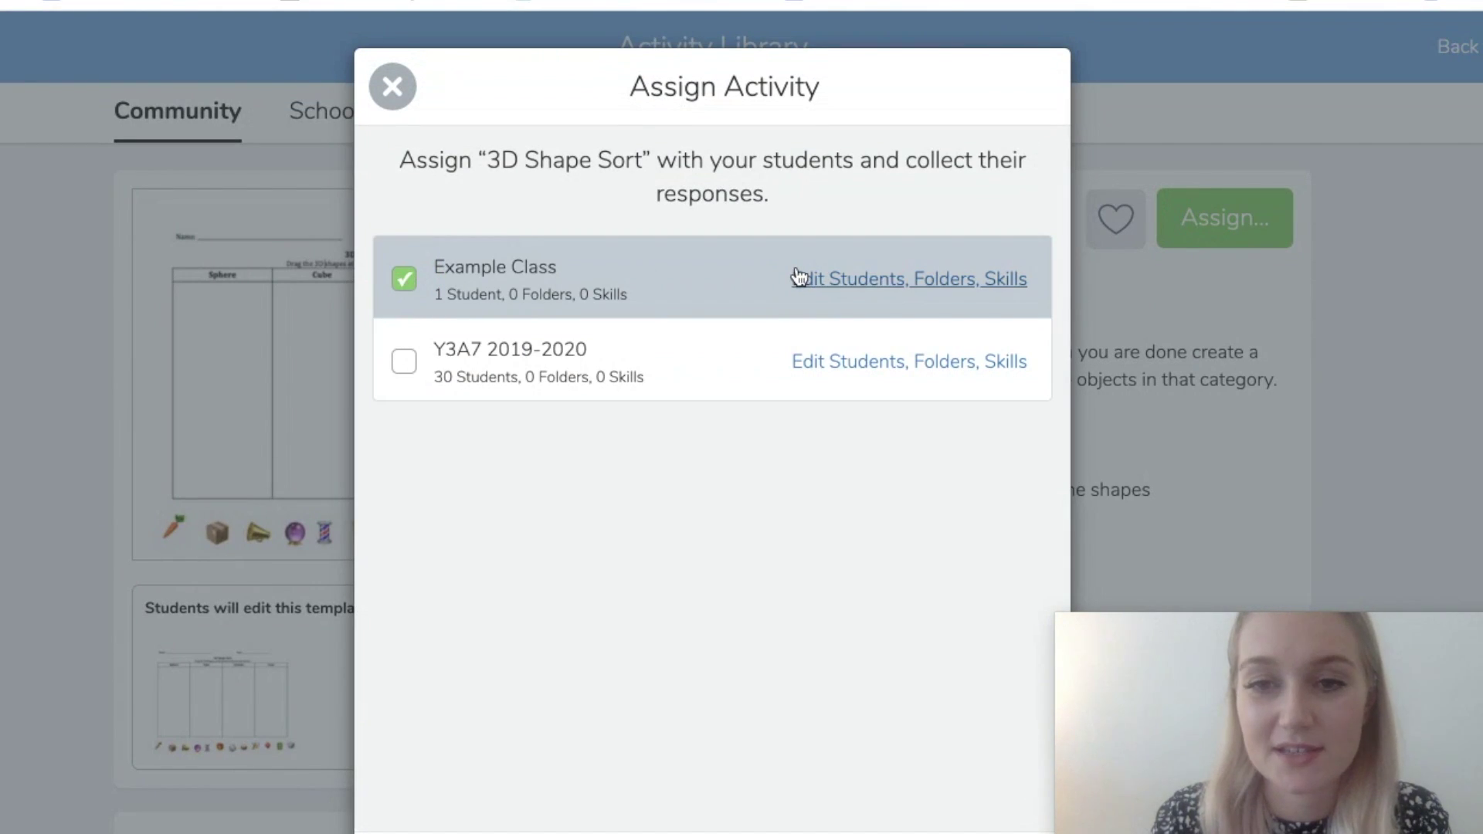
{"action": "left_click", "coordinate": [909, 831]}
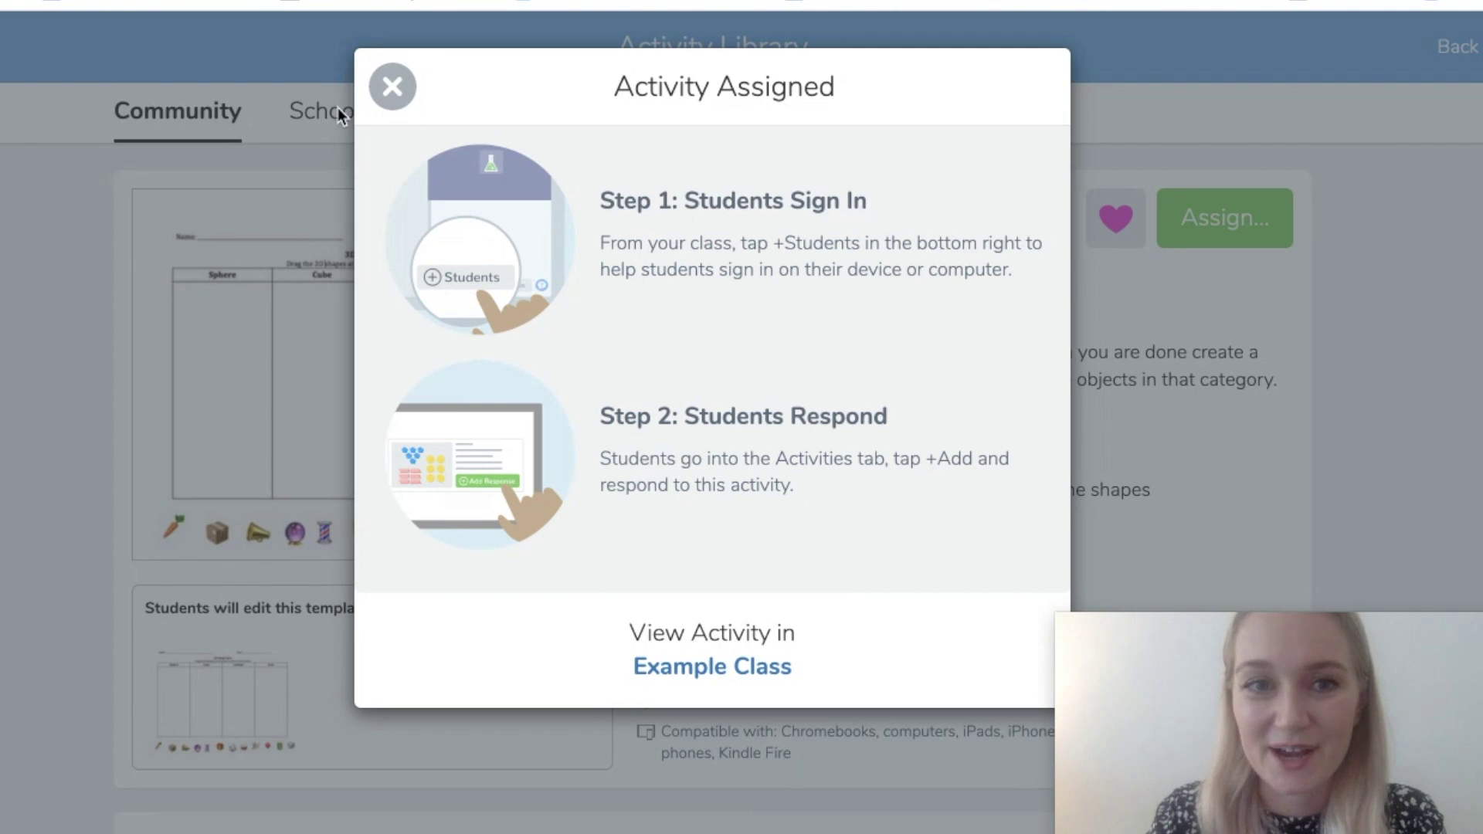
{"action": "left_click", "coordinate": [388, 98]}
{"action": "key", "text": "Escape"}
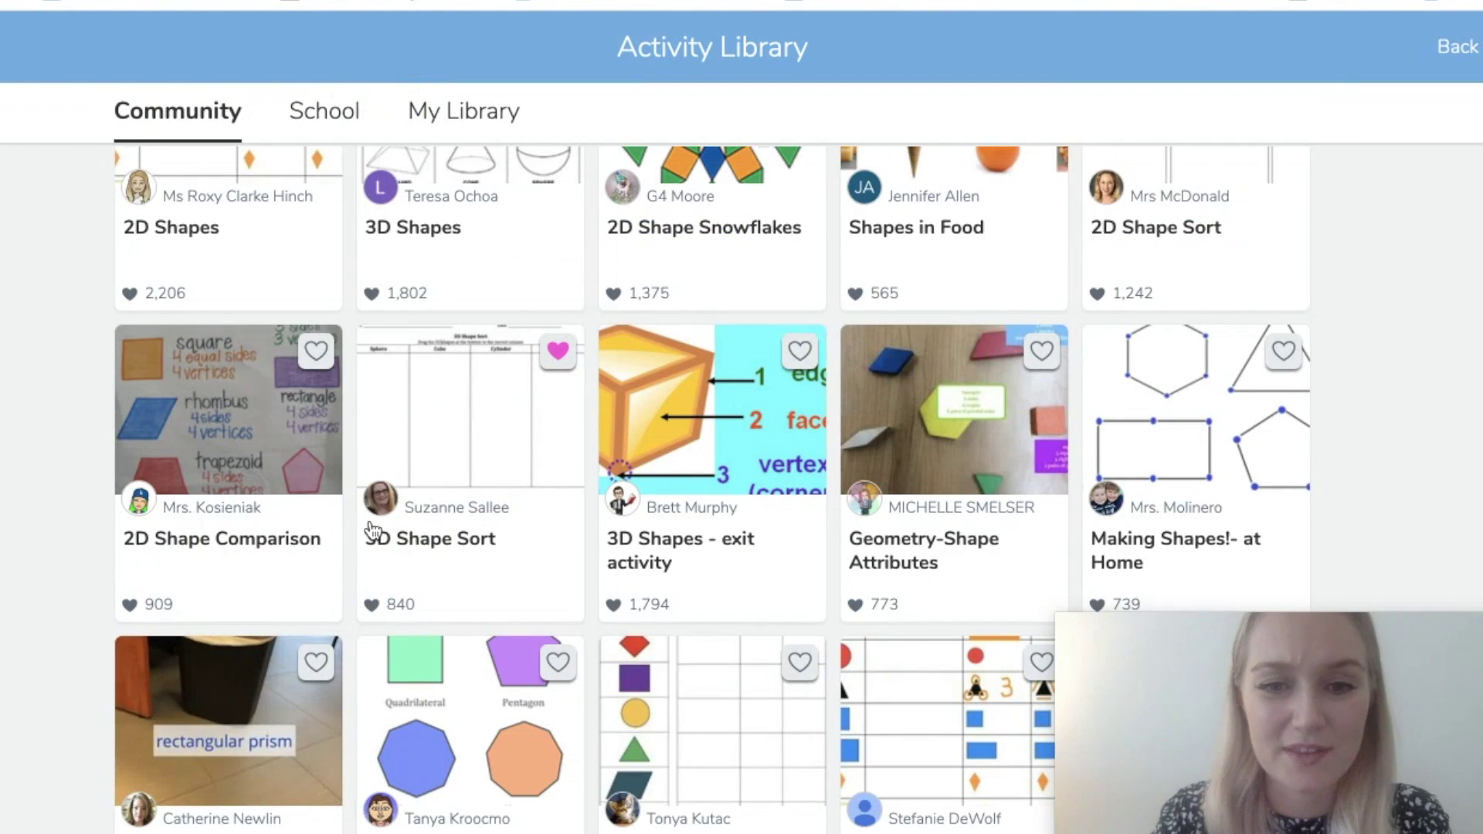
- Look through the rest of the 3rd Grade "shape" activities in the community library
{"action": "scroll", "coordinate": [446, 464], "scroll_direction": "down", "scroll_amount": 9}
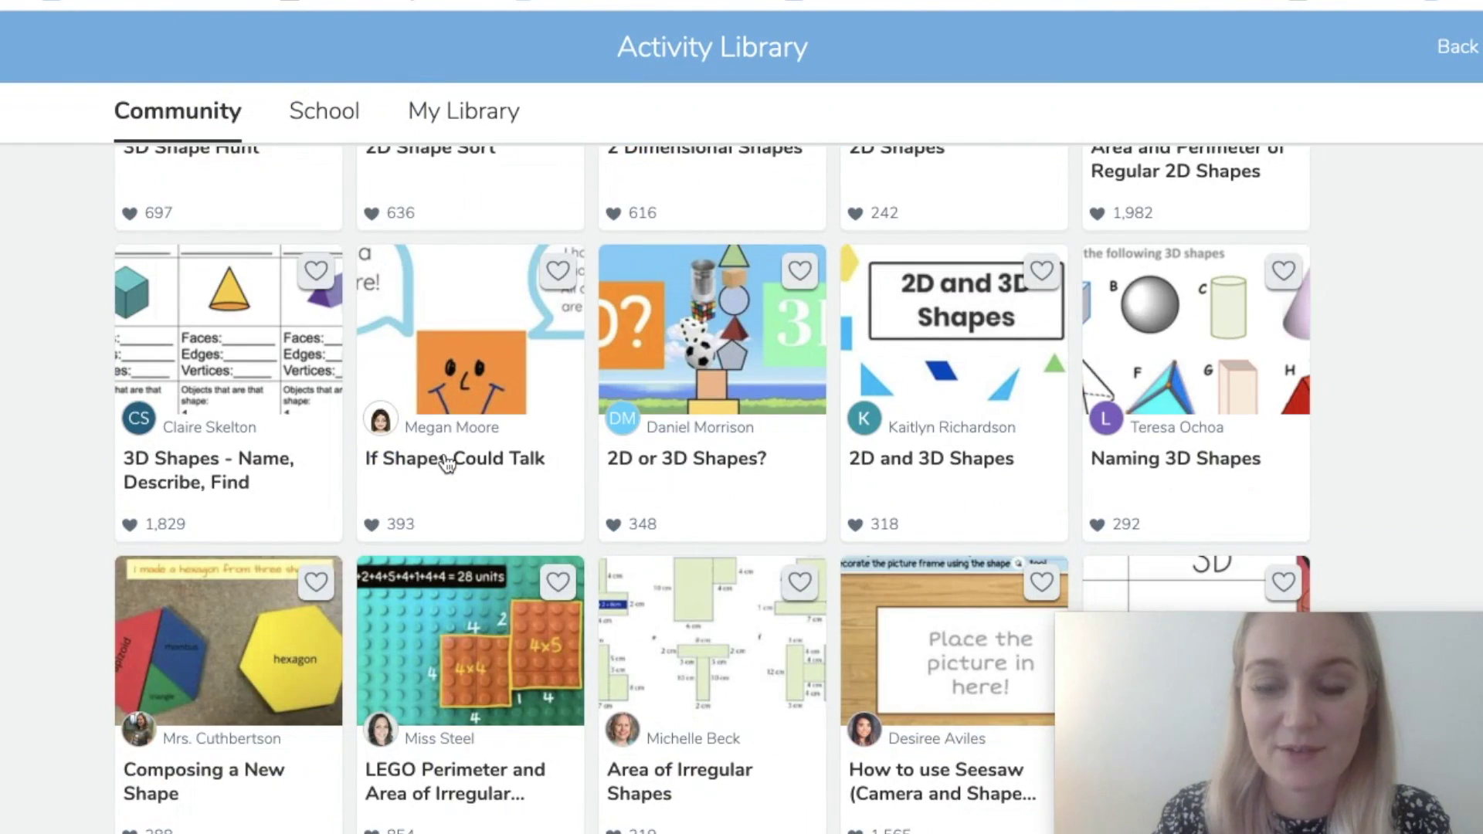
{"action": "scroll", "coordinate": [446, 464], "scroll_direction": "down", "scroll_amount": 20}
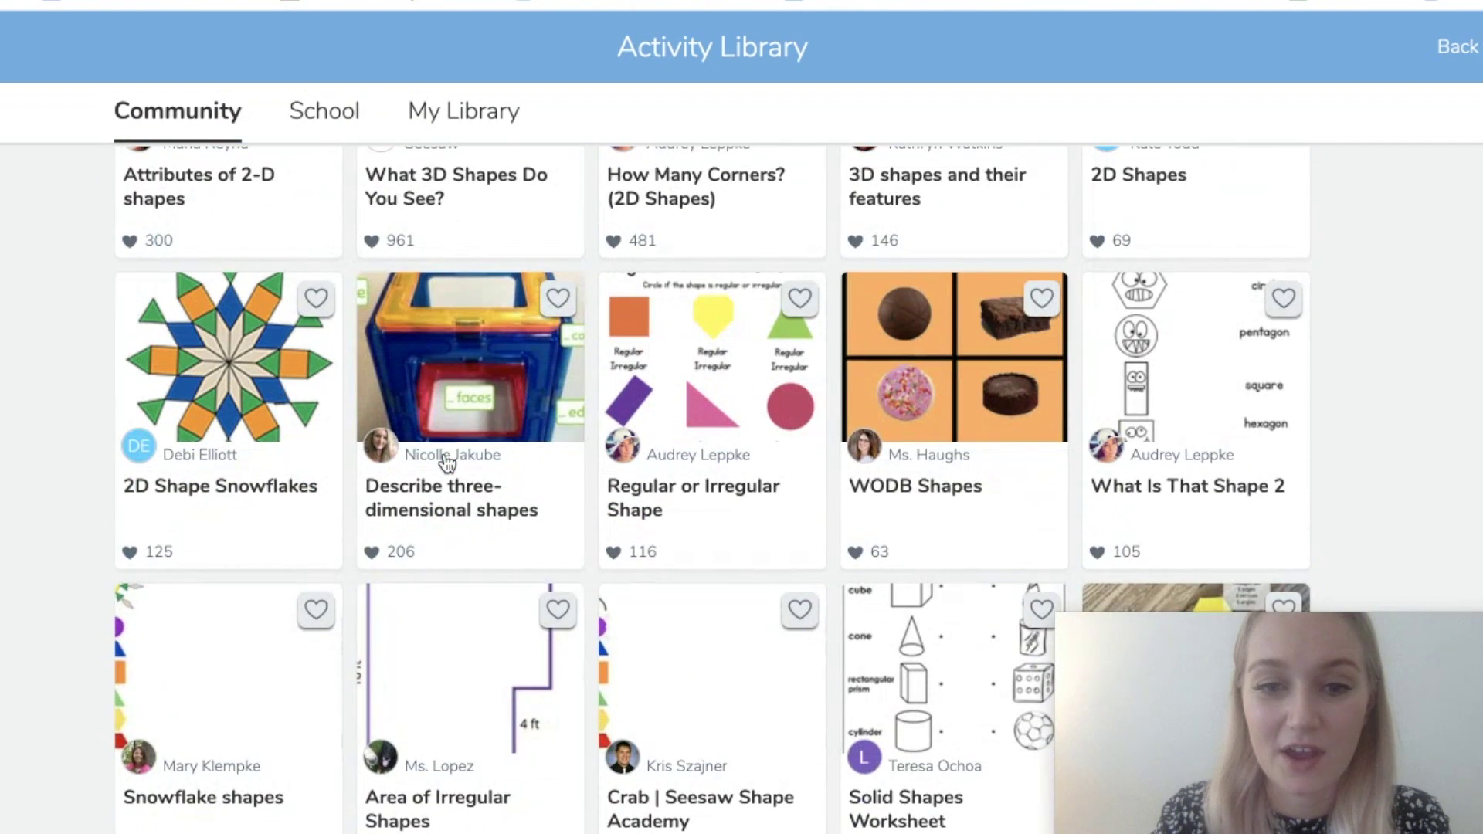
{"action": "scroll", "coordinate": [446, 464], "scroll_direction": "up", "scroll_amount": 20}
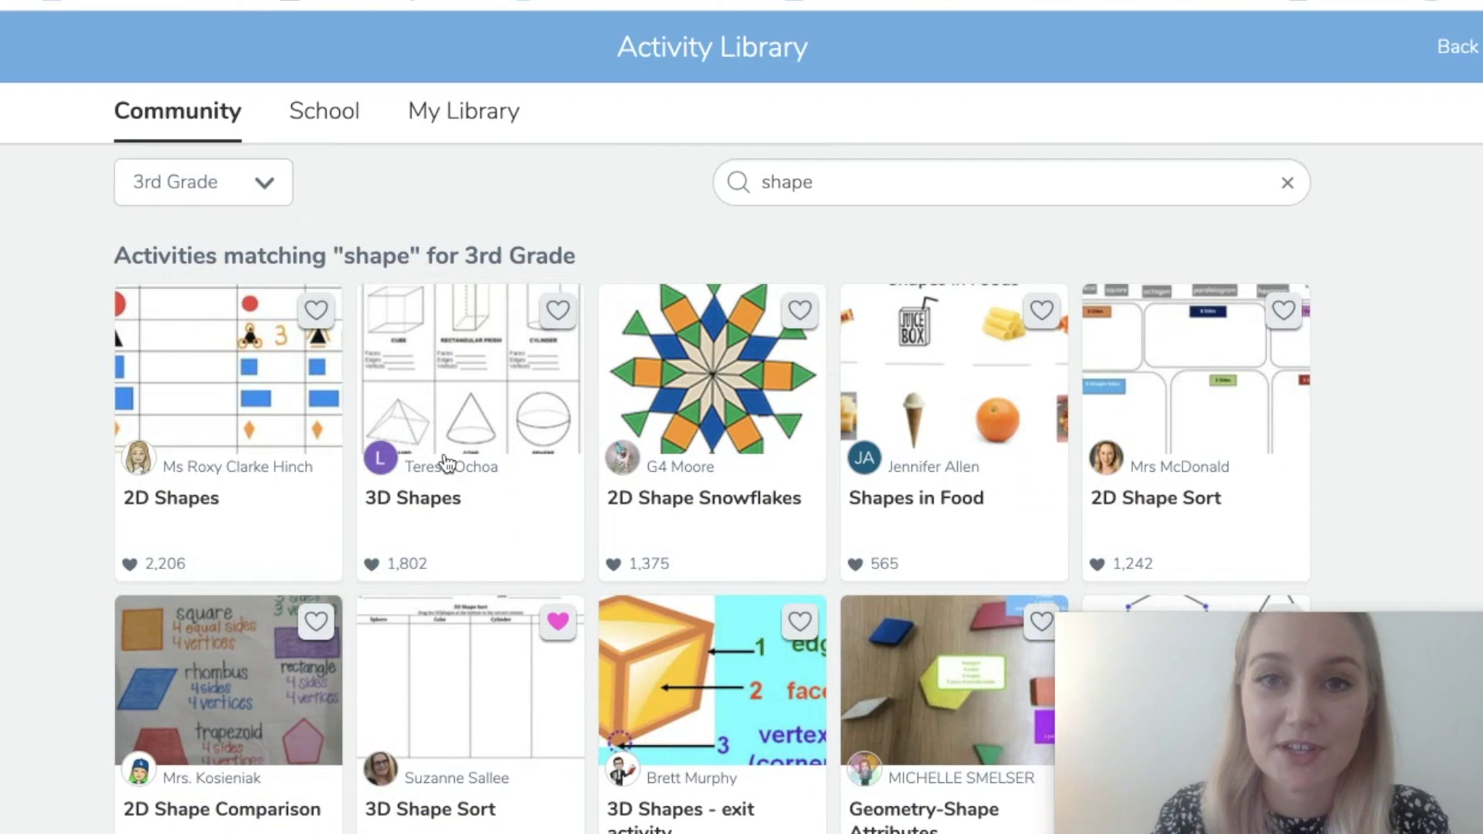
- Examine the grade levels available for filtering the library, leaving 3rd Grade selected, and return to the Y3A7 2019-2020 class activities
{"action": "left_click", "coordinate": [258, 193]}
{"action": "scroll", "coordinate": [225, 446], "scroll_direction": "down", "scroll_amount": 2}
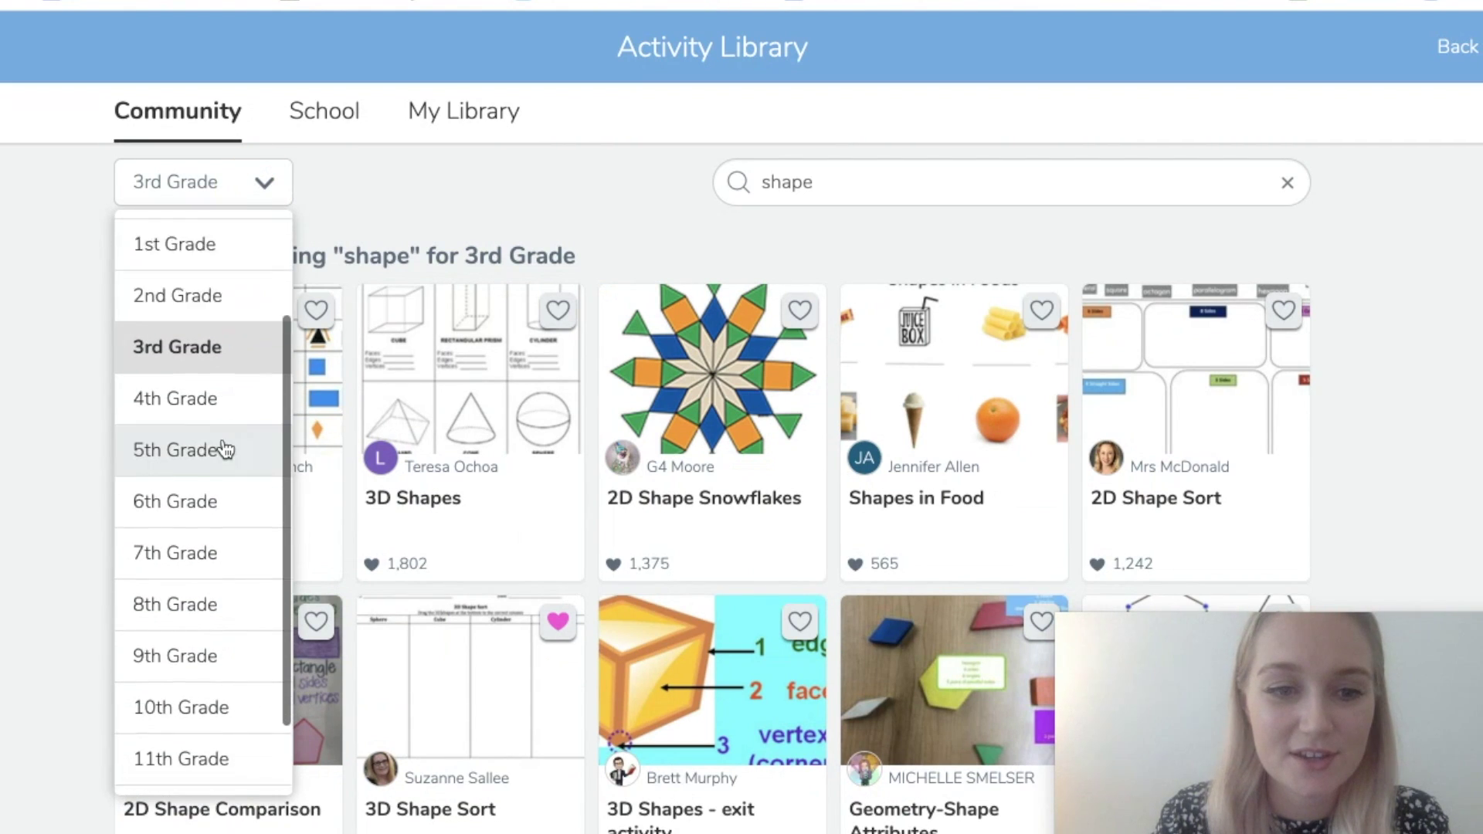
{"action": "scroll", "coordinate": [225, 450], "scroll_direction": "down", "scroll_amount": 2}
{"action": "scroll", "coordinate": [225, 449], "scroll_direction": "up", "scroll_amount": 5}
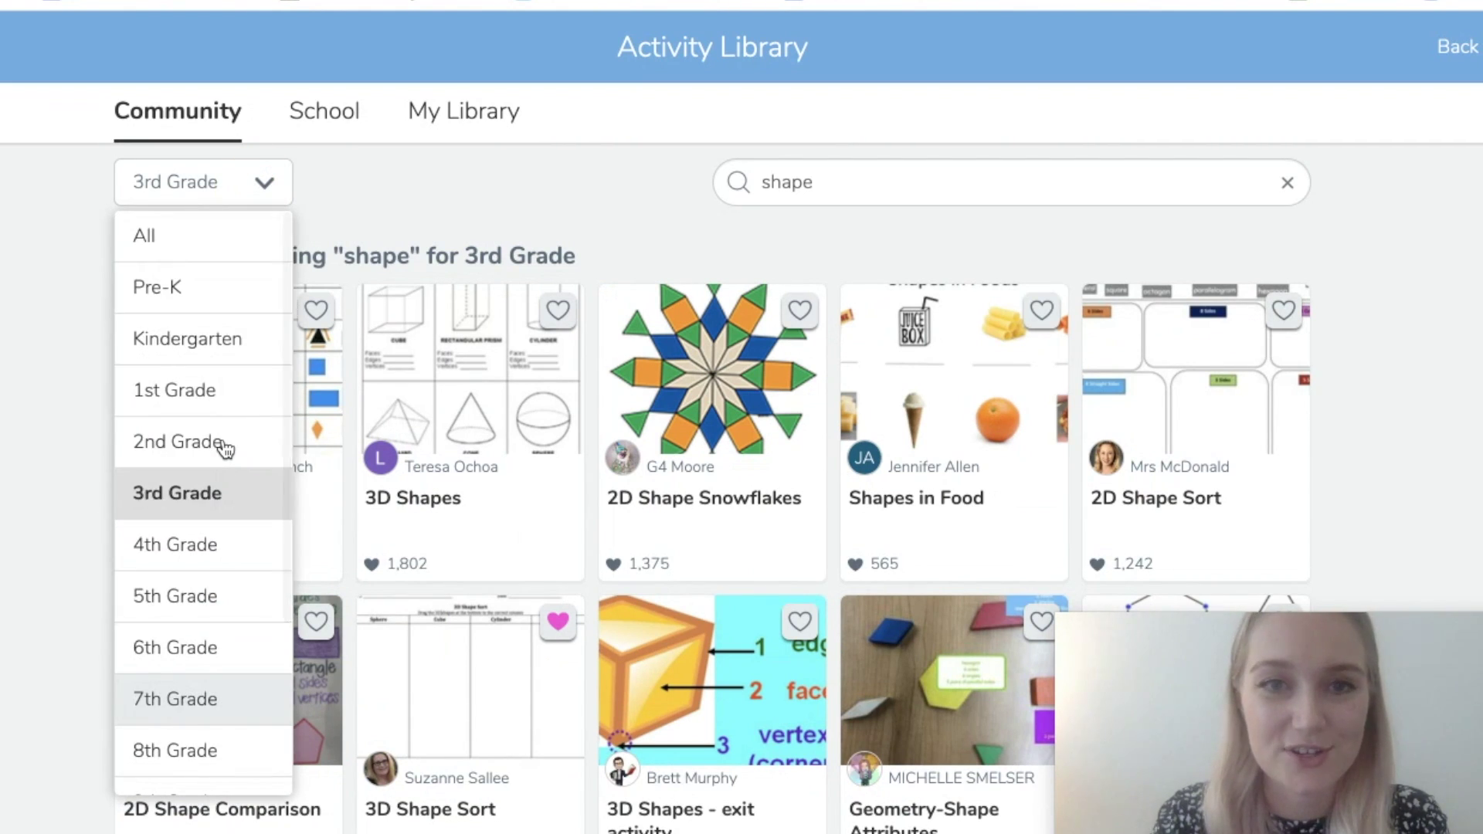
{"action": "left_click", "coordinate": [71, 502]}
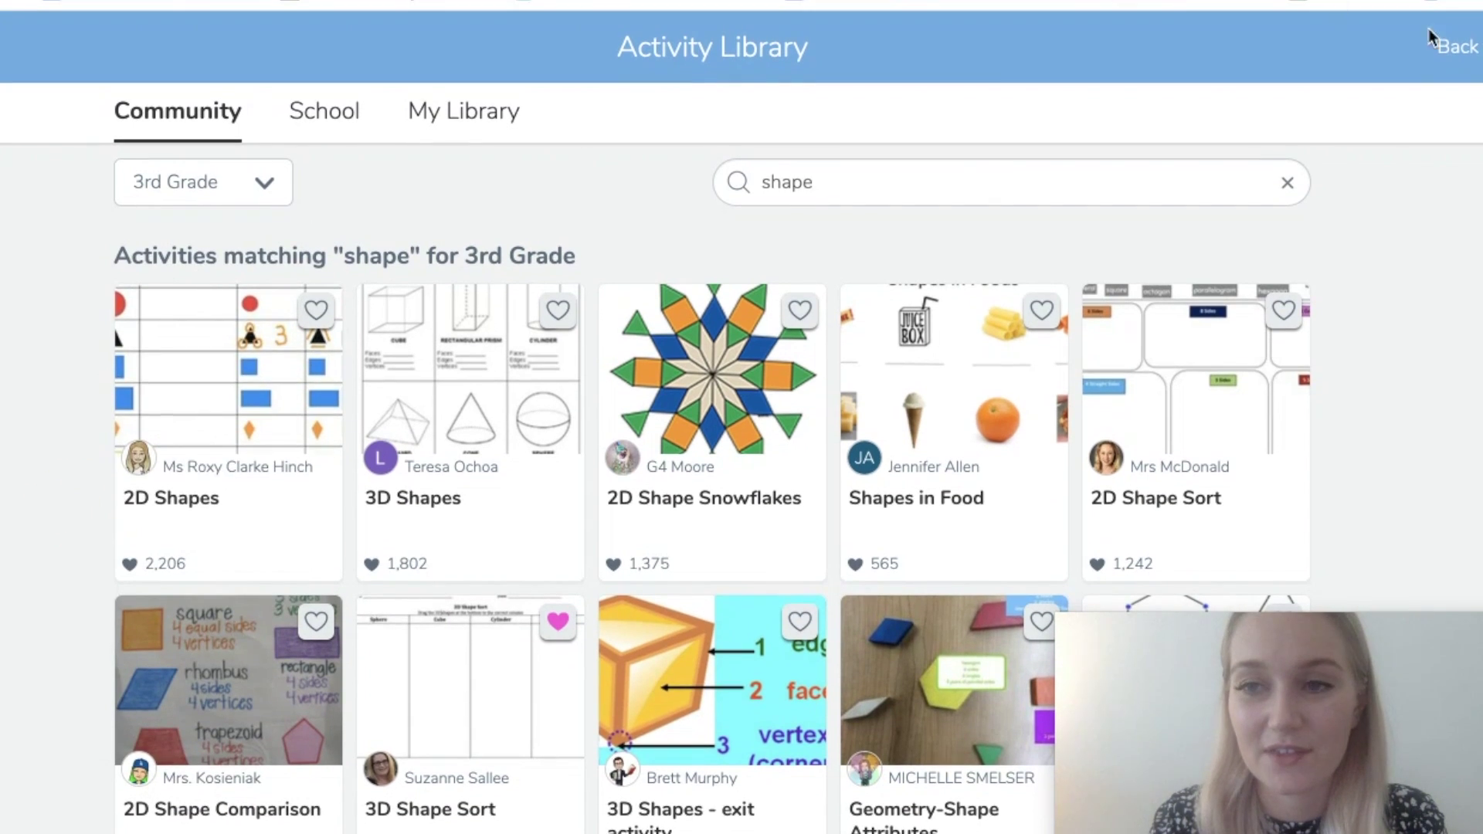
{"action": "left_click", "coordinate": [1456, 46]}
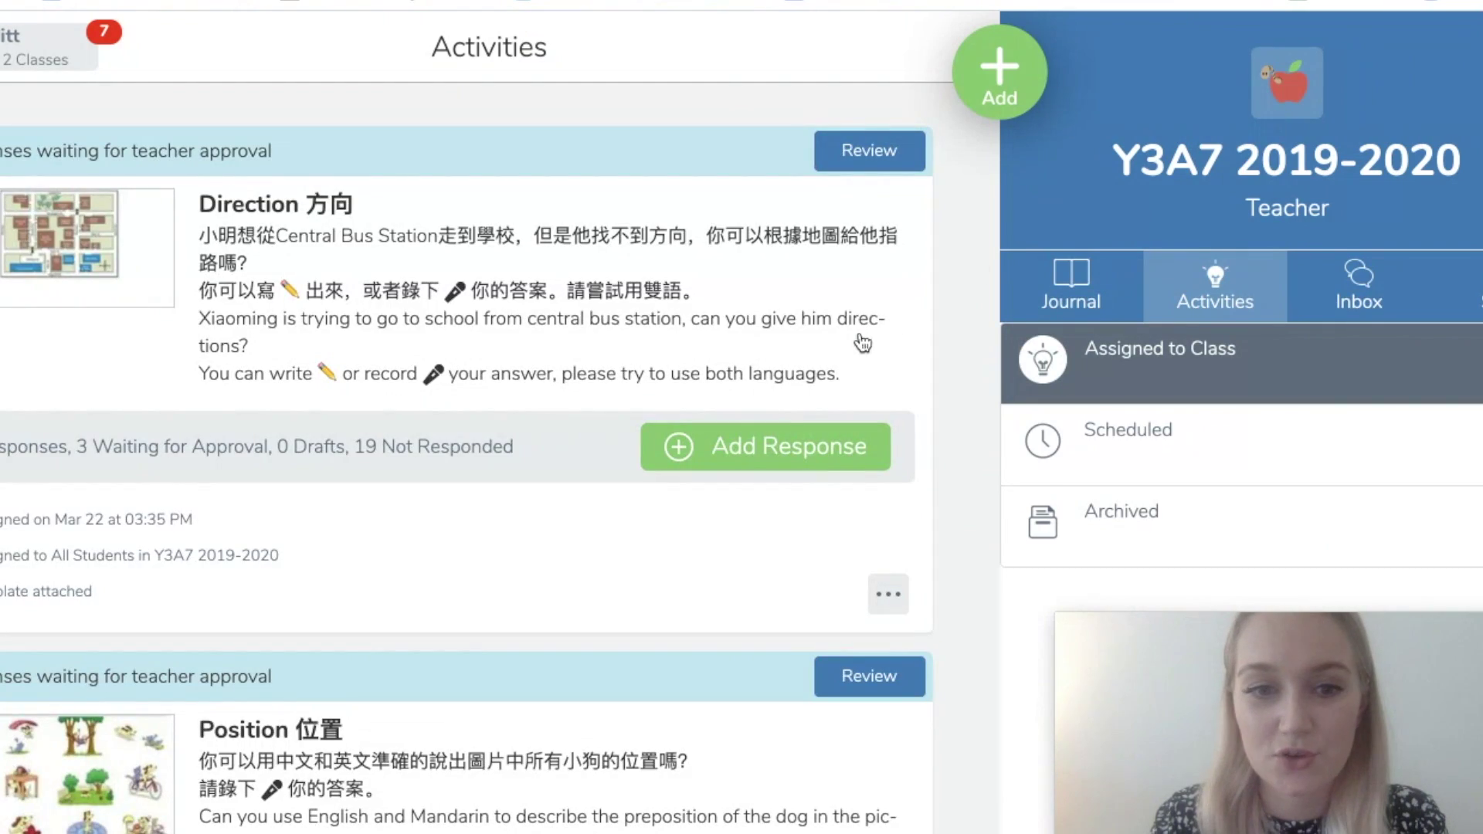